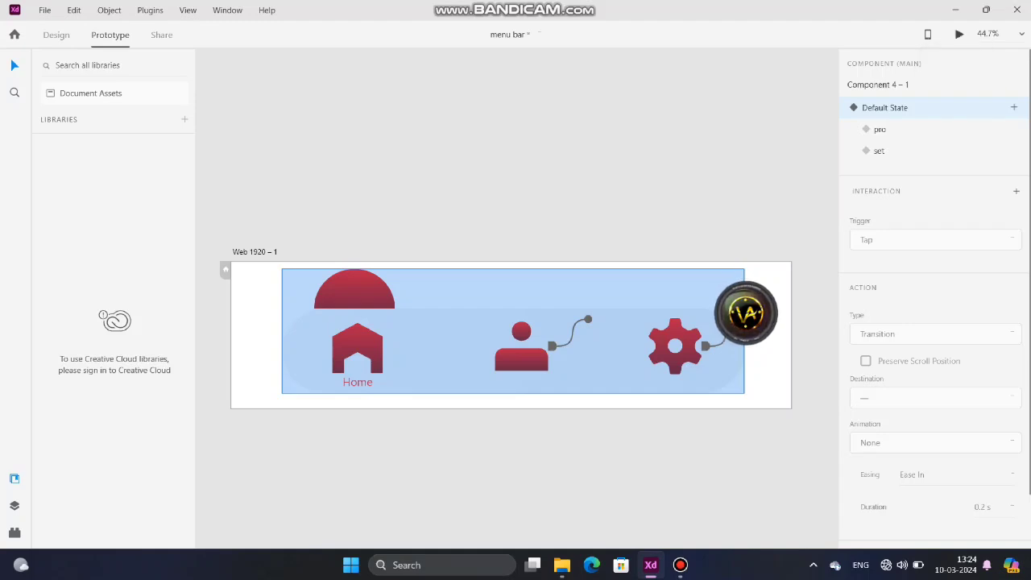
# Preview the finished menu bar prototype in an enlarged window, checking its Contacts and Settings states, and close the preview.
pyautogui.hotkey('ctrl', 'Return')
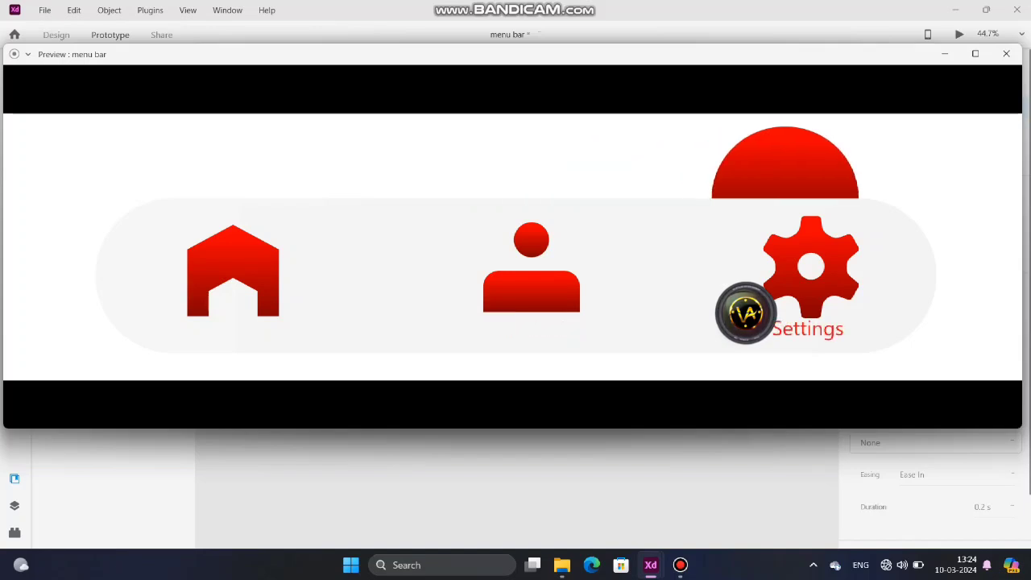
pyautogui.click(974, 53)
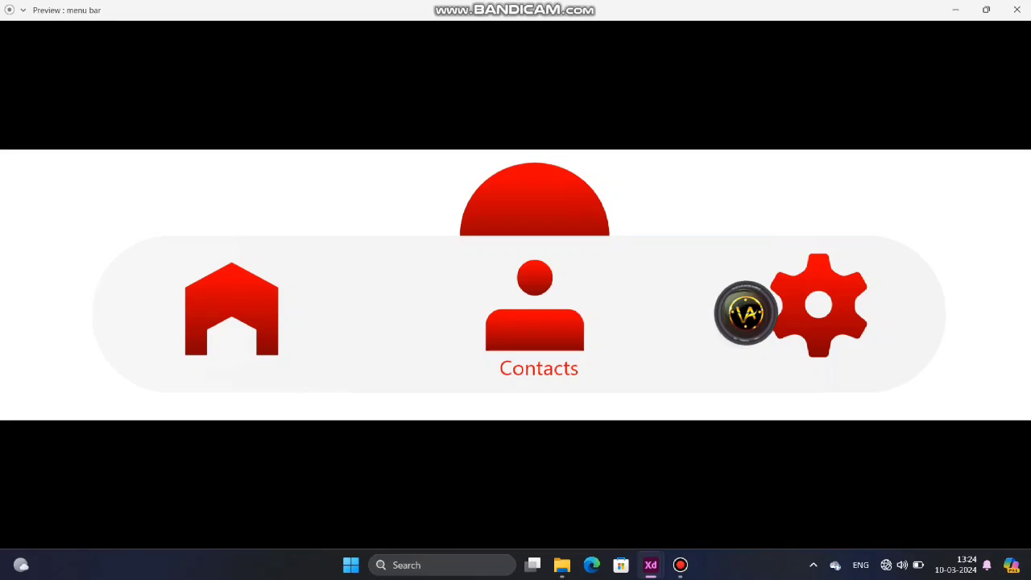
pyautogui.click(746, 313)
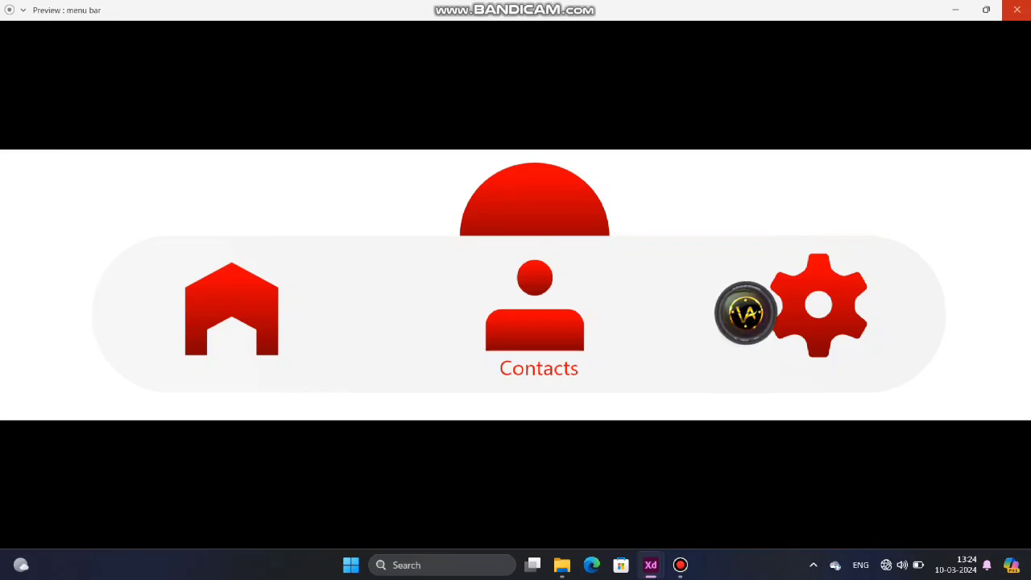
pyautogui.hotkey('alt', 'Tab')
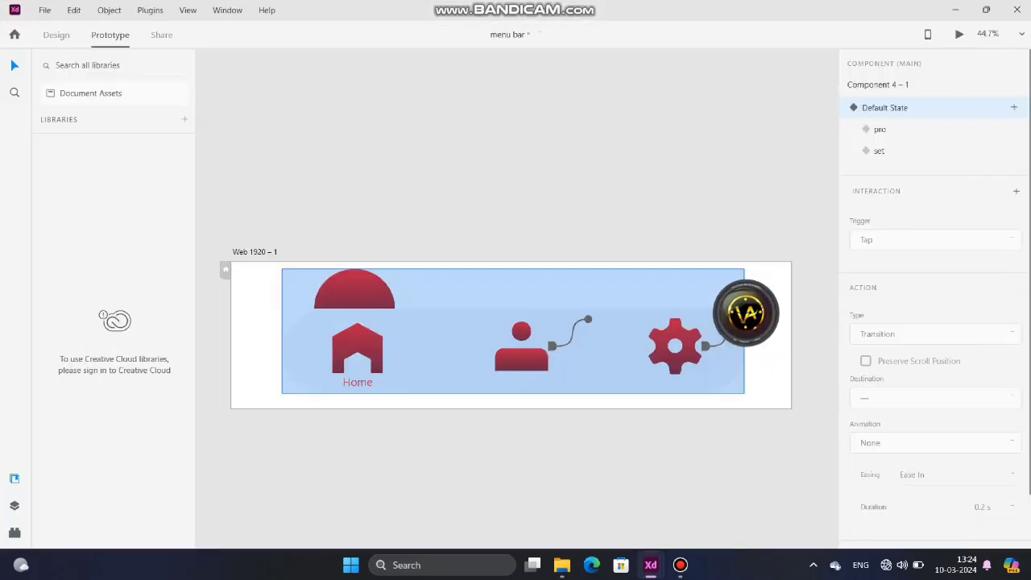
pyautogui.moveTo(651, 565)
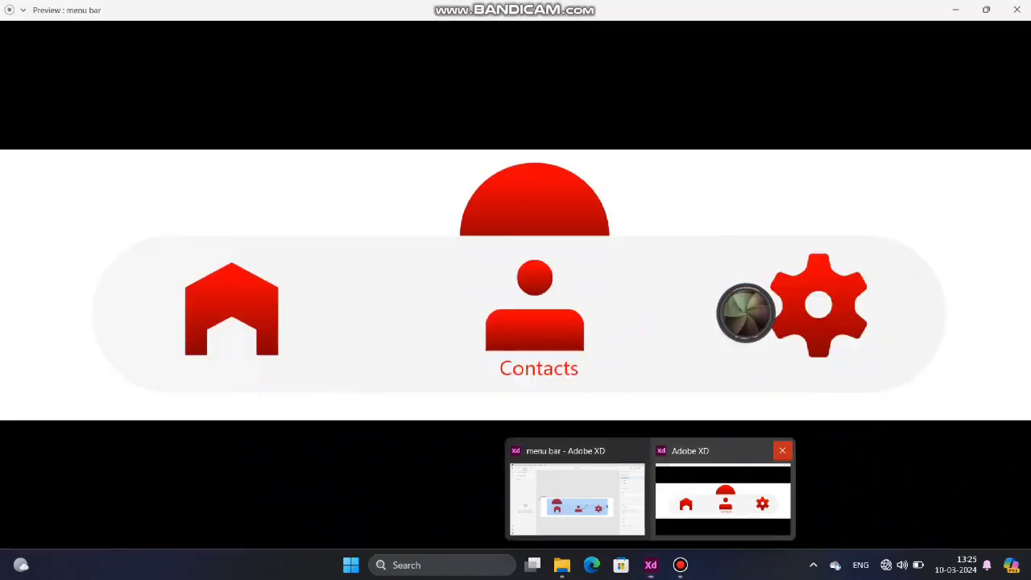
pyautogui.click(782, 450)
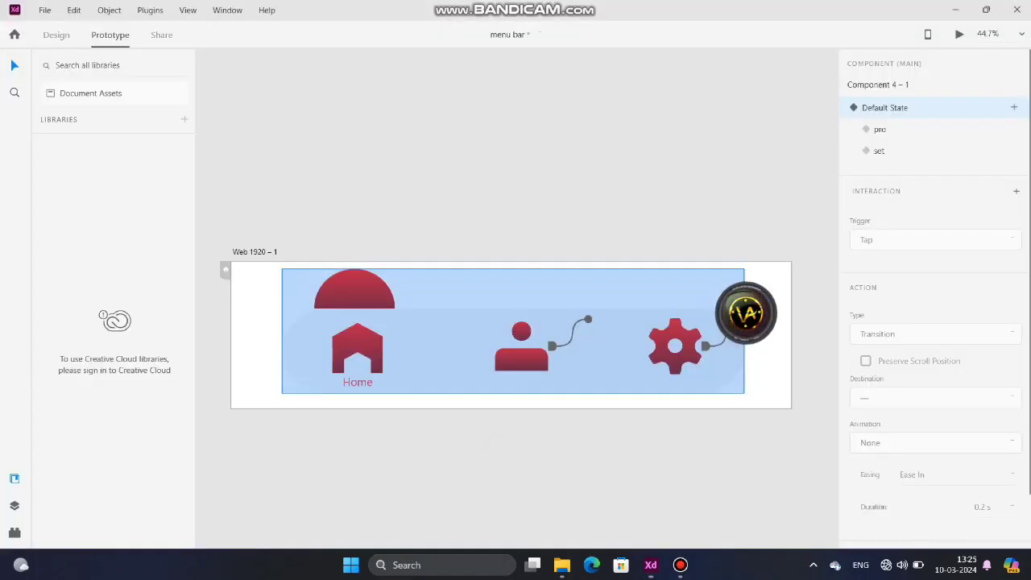
pyautogui.click(745, 312)
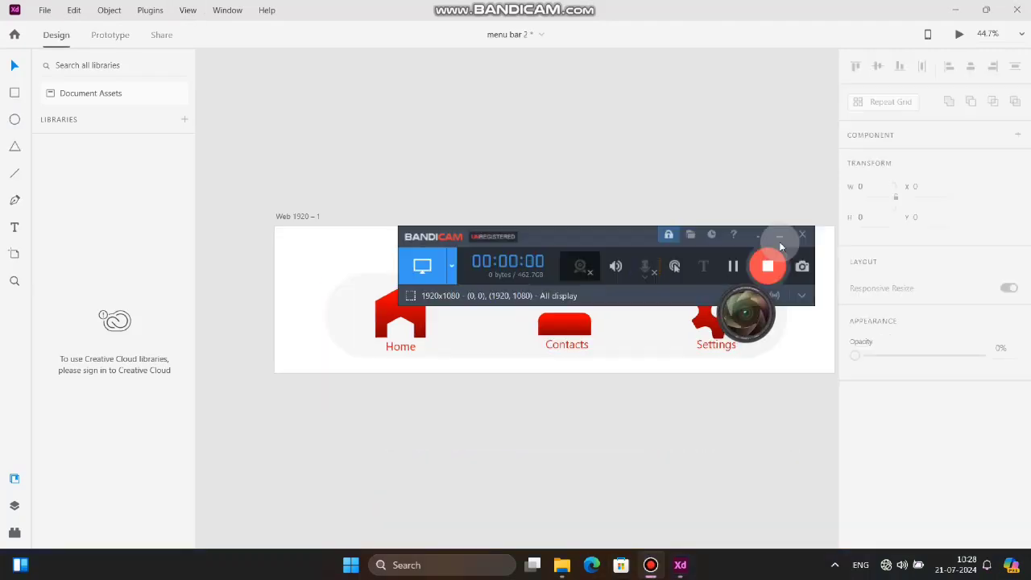
# Move the red semicircle from above the Contacts icon to centred above the Home icon, at about X 285, Y 21.
pyautogui.scroll(-2, 483, 362)
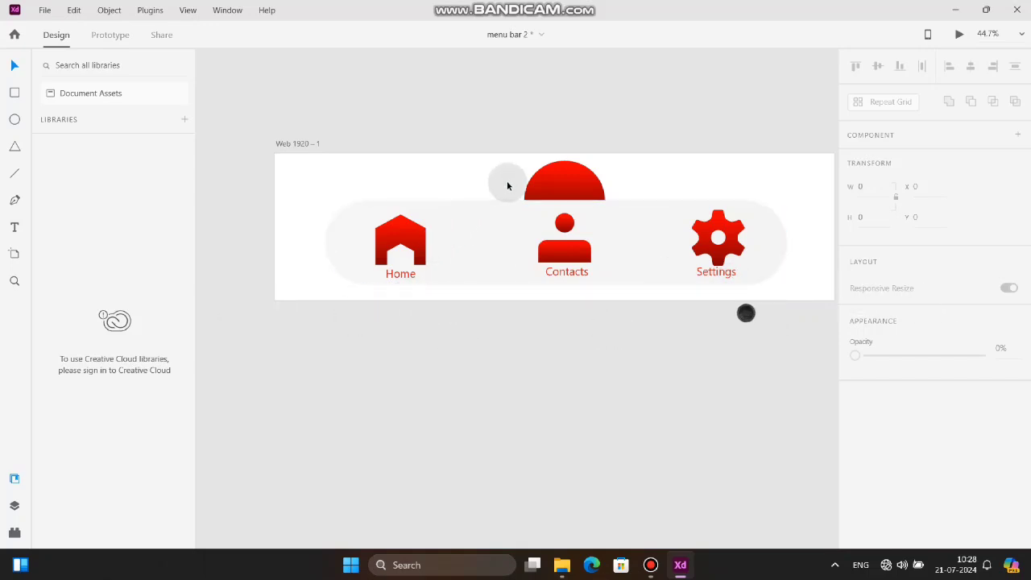
pyautogui.click(564, 184)
pyautogui.moveTo(566, 186); pyautogui.dragTo(413, 190)
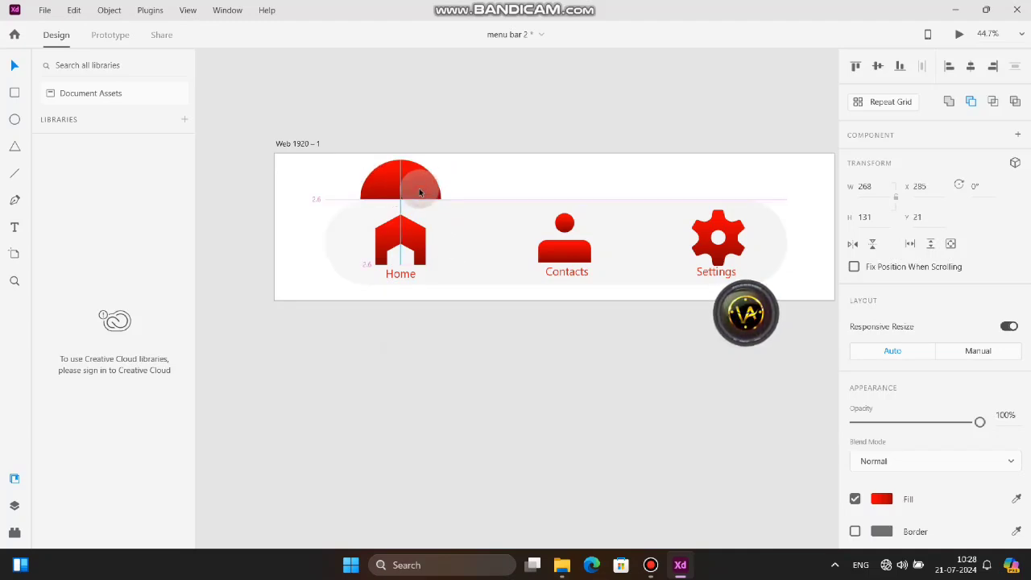
pyautogui.click(437, 334)
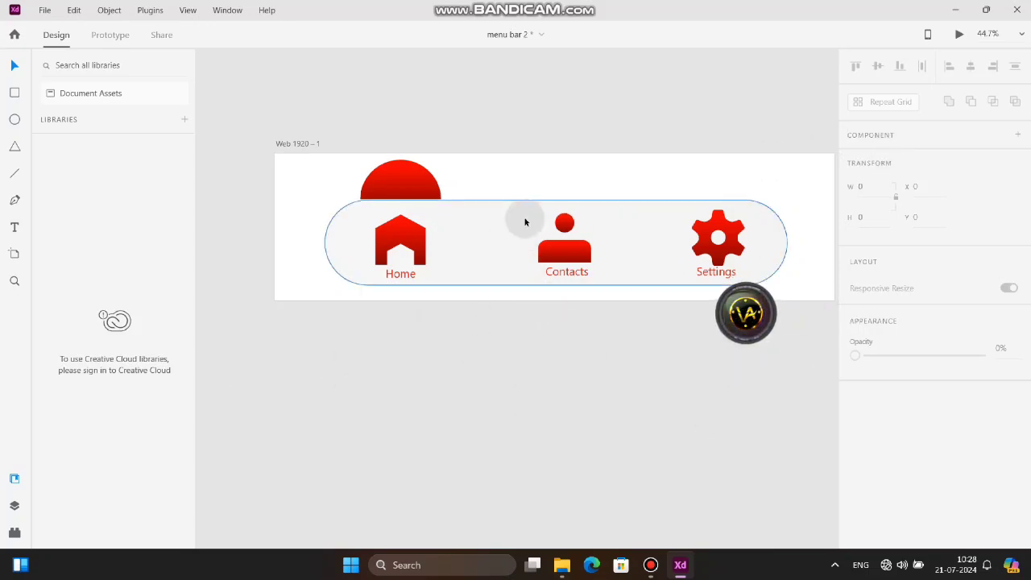
# Make one component from all menu bar elements, including the semicircle, background bar, icons and labels.
pyautogui.moveTo(297, 362); pyautogui.dragTo(629, 205)
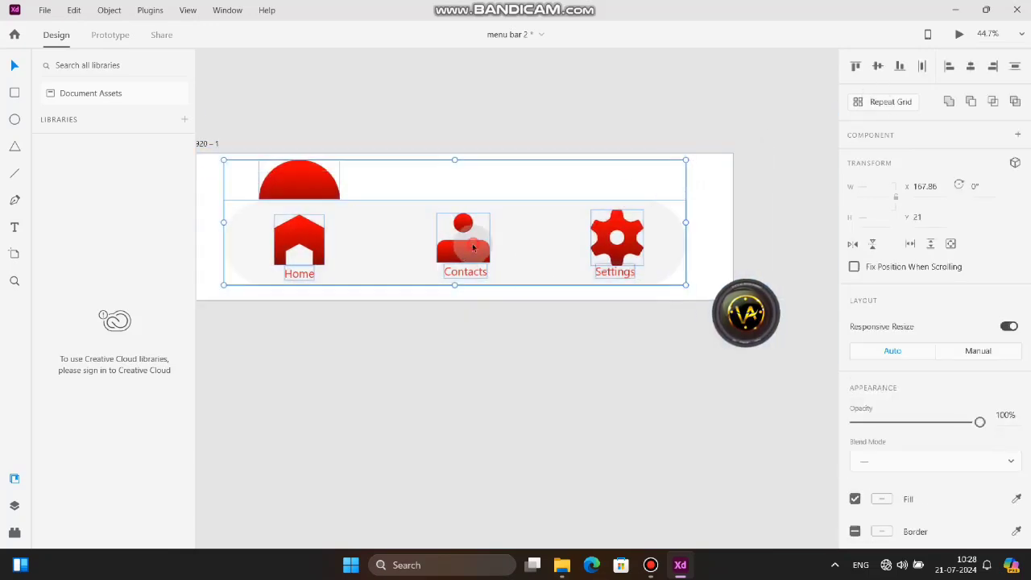
pyautogui.rightClick(482, 320)
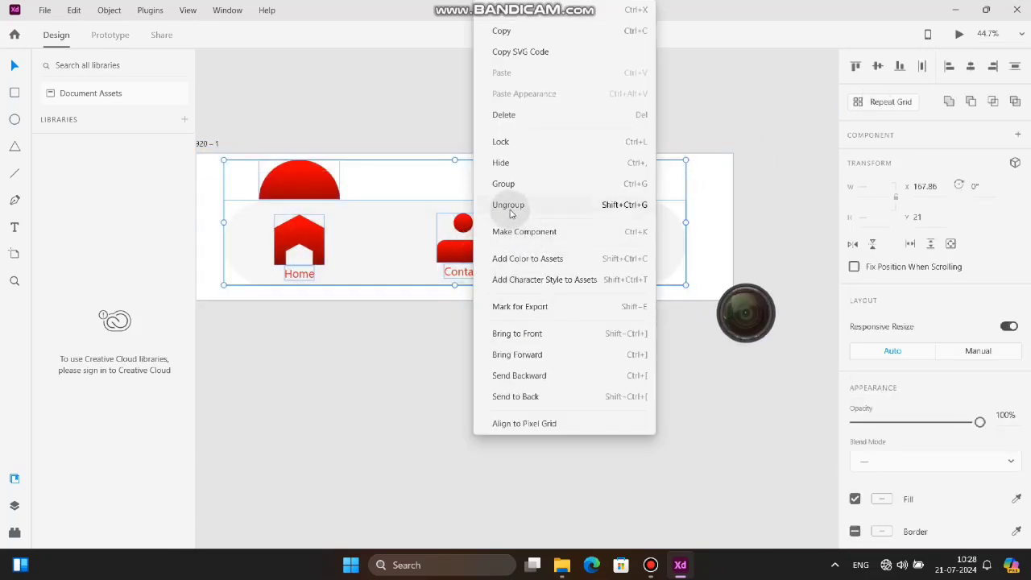
pyautogui.click(336, 341)
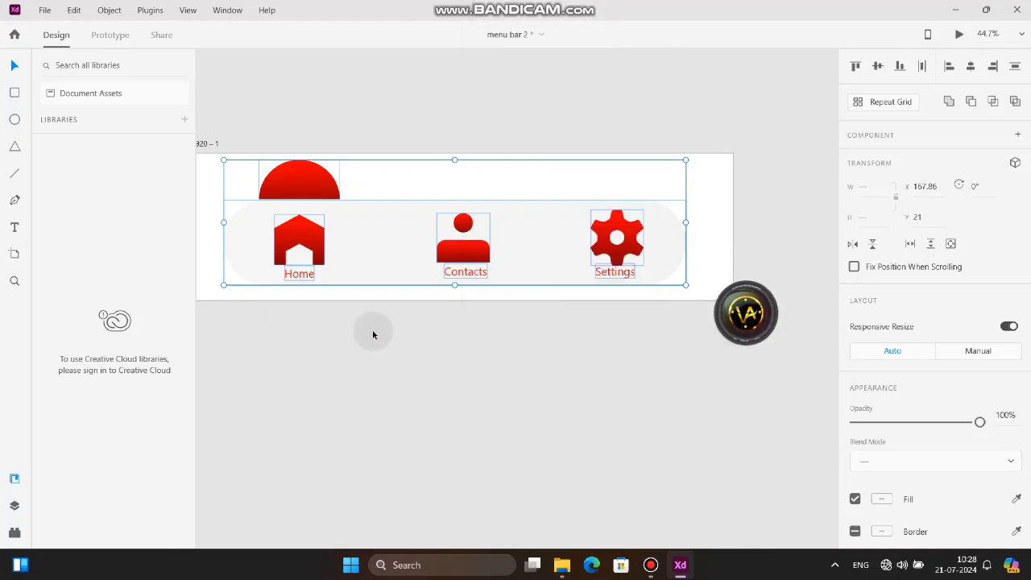
pyautogui.rightClick(369, 252)
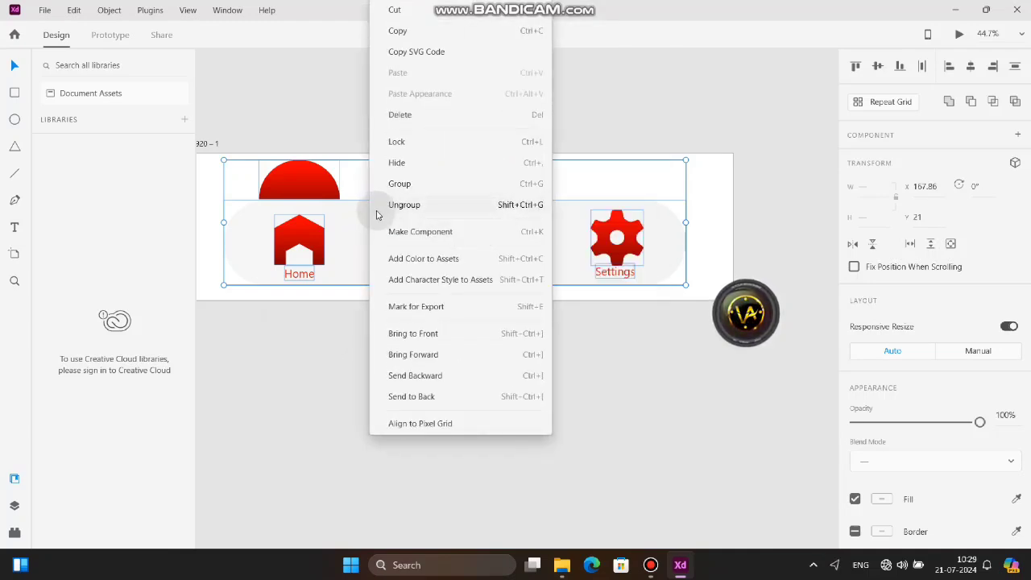
pyautogui.click(417, 232)
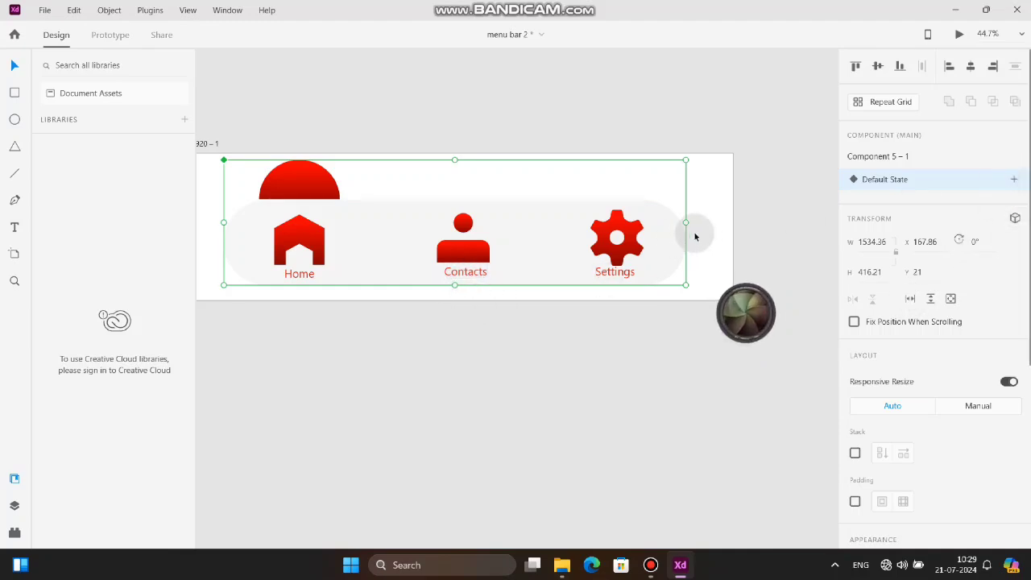
# Add a new state named contacts to the menu bar component.
pyautogui.click(1015, 183)
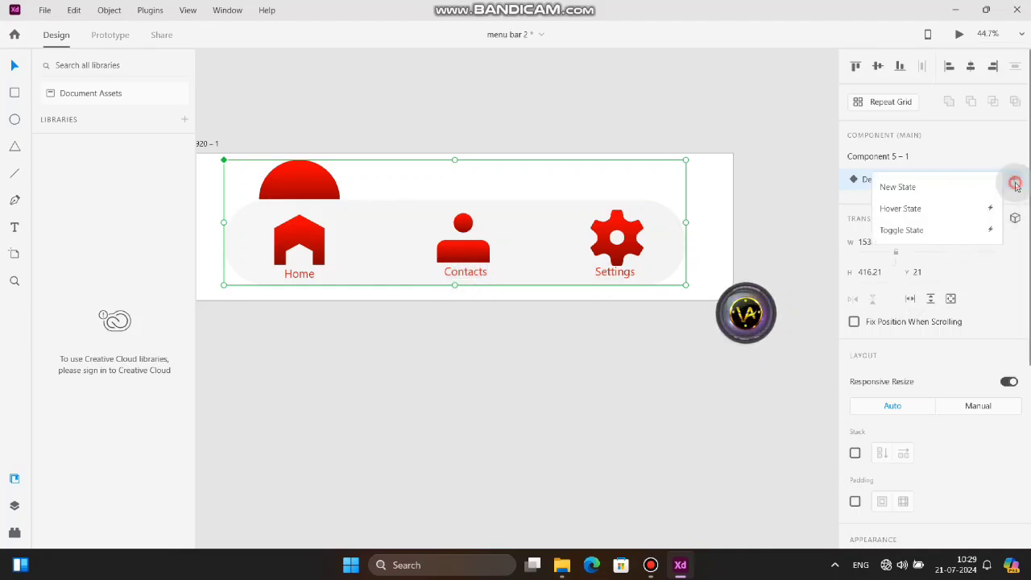
pyautogui.click(929, 193)
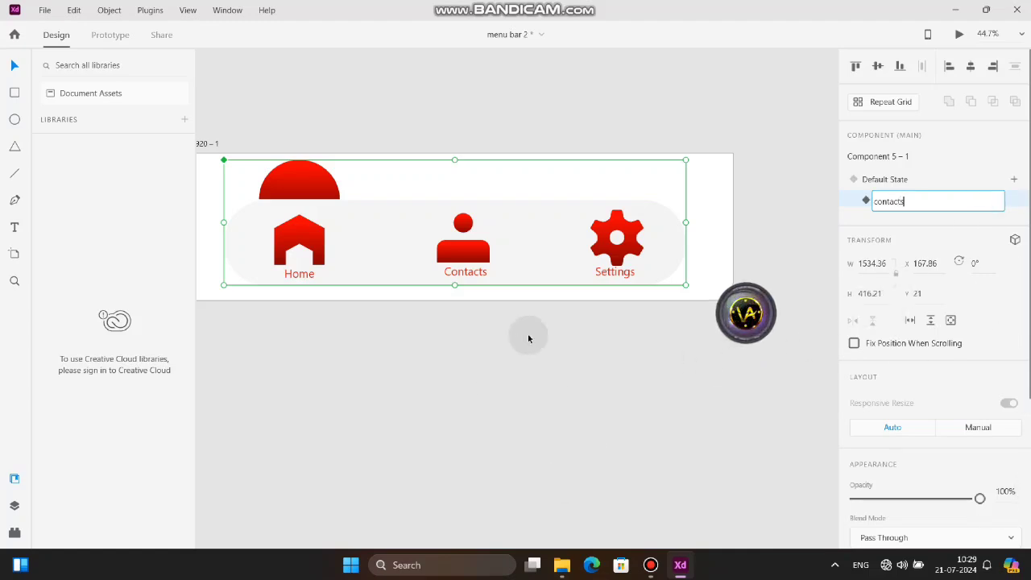
pyautogui.click(426, 364)
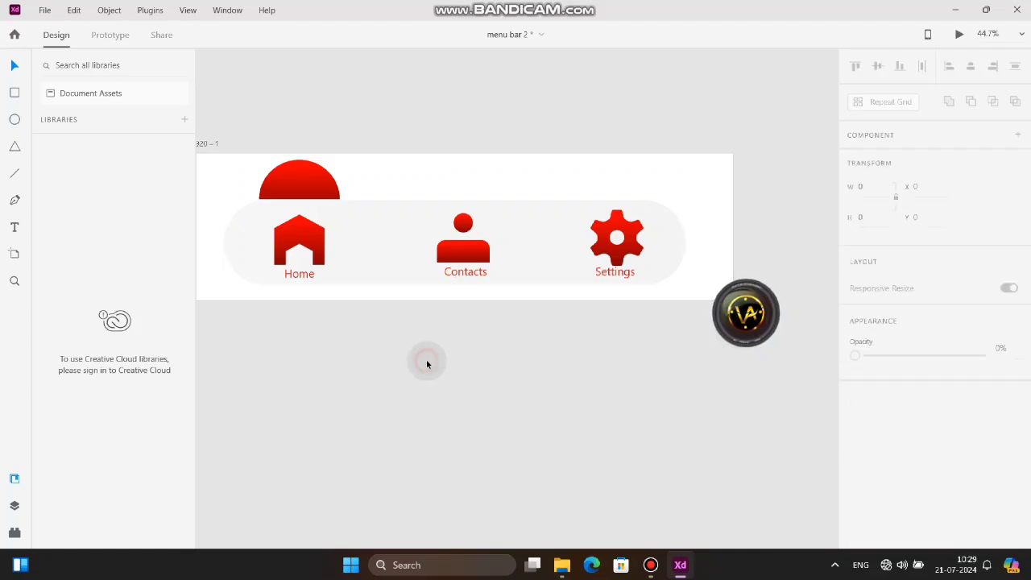
# Hide the Contacts label in the contacts state by setting its opacity to 0%.
pyautogui.click(470, 274)
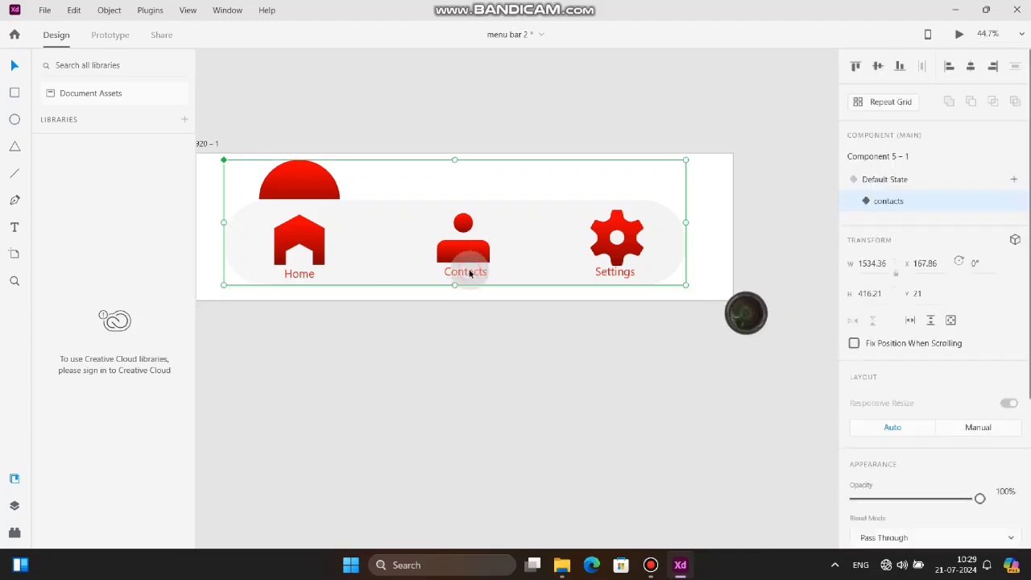
pyautogui.doubleClick(470, 274)
pyautogui.scroll(-5, 989, 397)
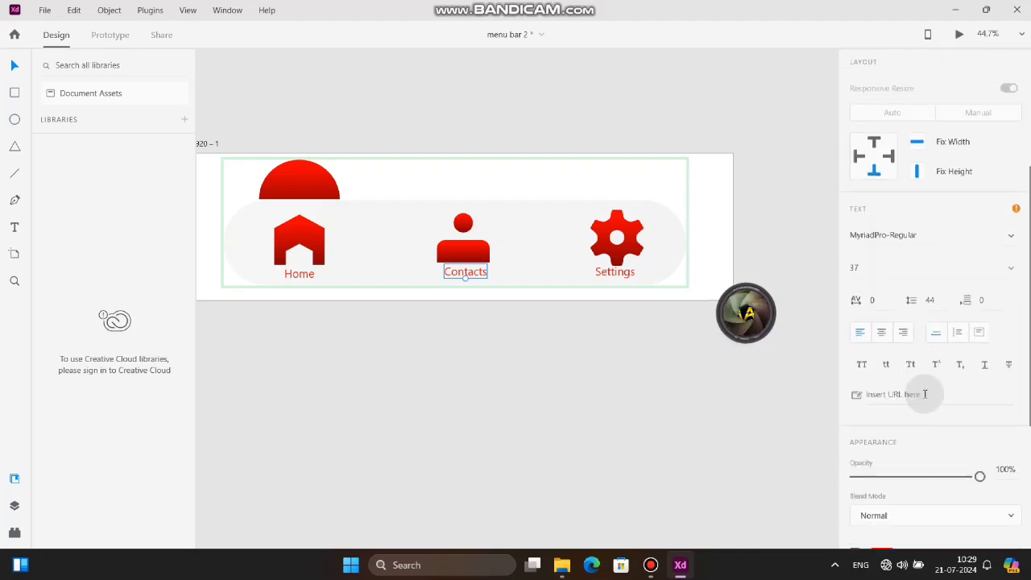
pyautogui.moveTo(980, 398); pyautogui.dragTo(731, 411)
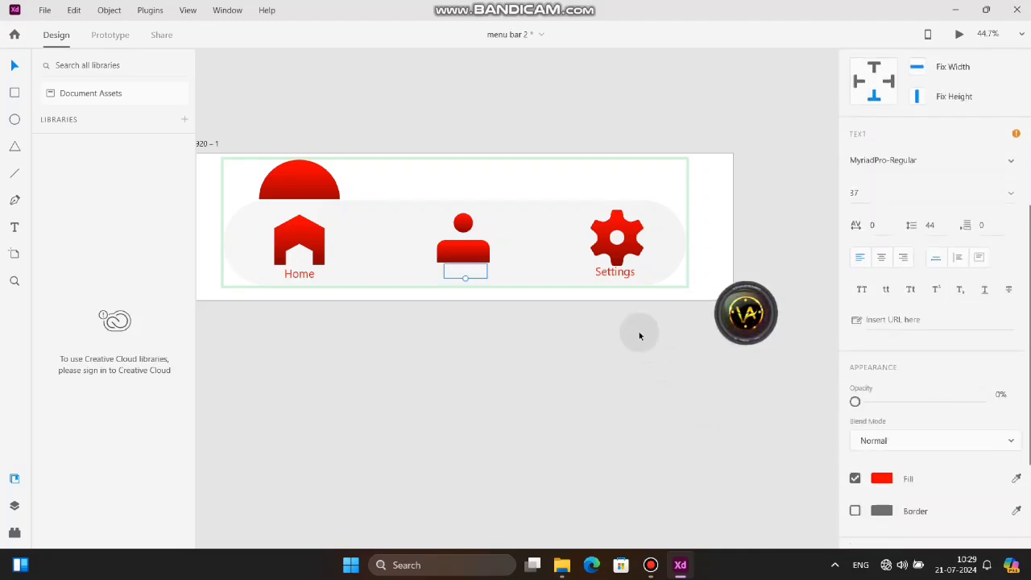
# Hide the Settings label under the gear icon by setting its opacity to 0%.
pyautogui.doubleClick(630, 278)
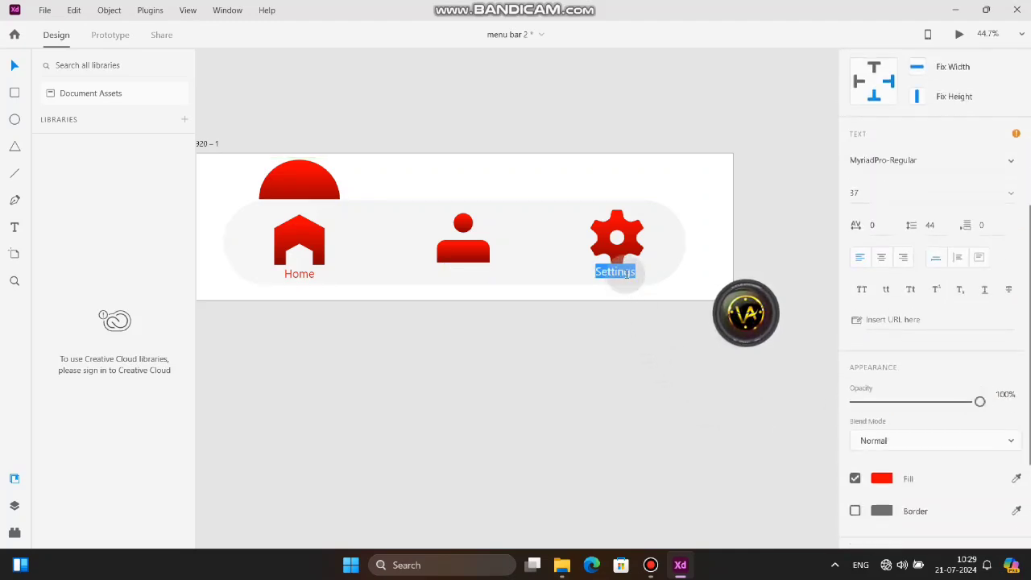
pyautogui.click(622, 291)
pyautogui.click(15, 64)
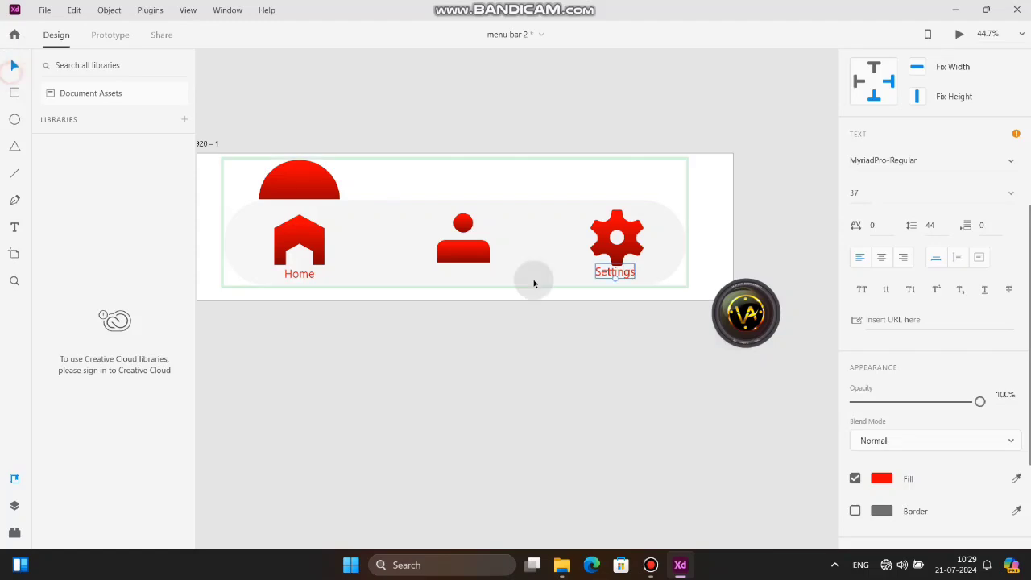
pyautogui.moveTo(981, 401); pyautogui.dragTo(674, 398)
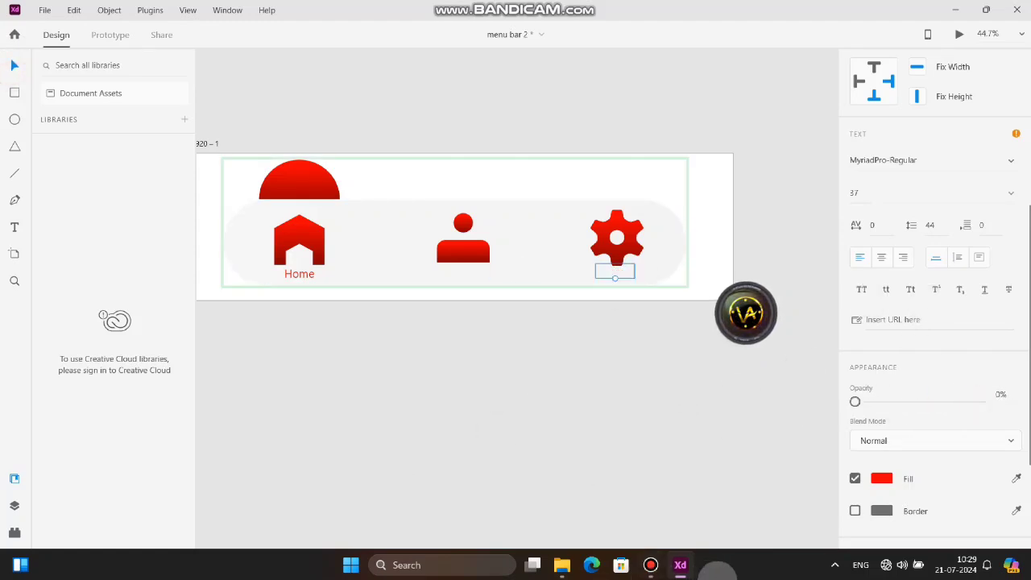
pyautogui.click(650, 564)
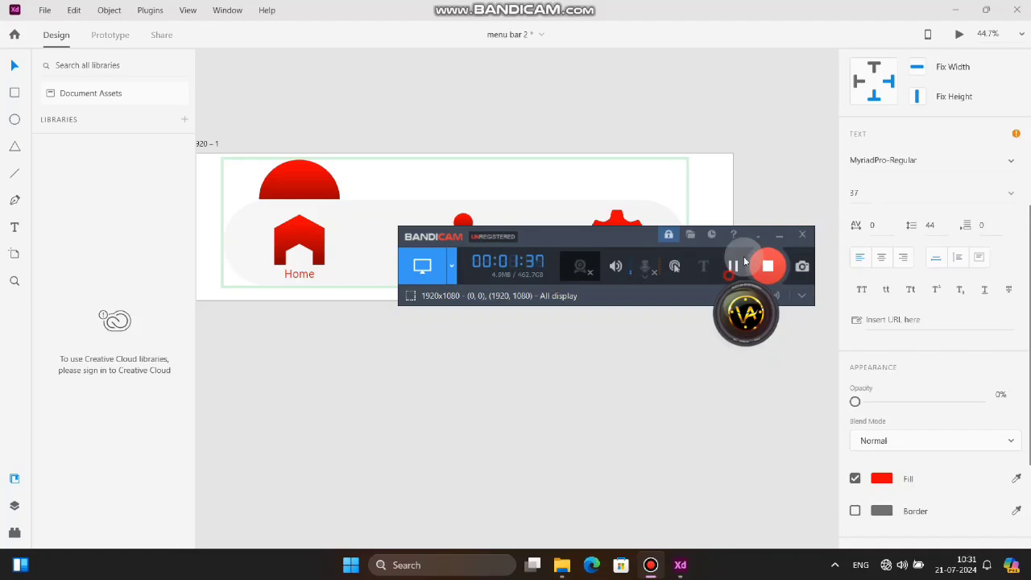
pyautogui.click(779, 235)
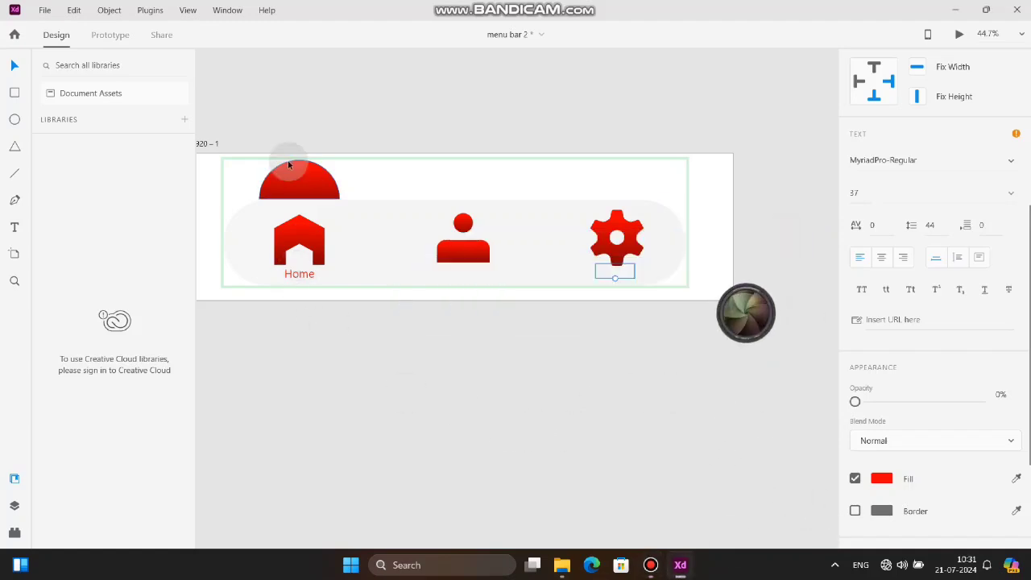
pyautogui.click(301, 180)
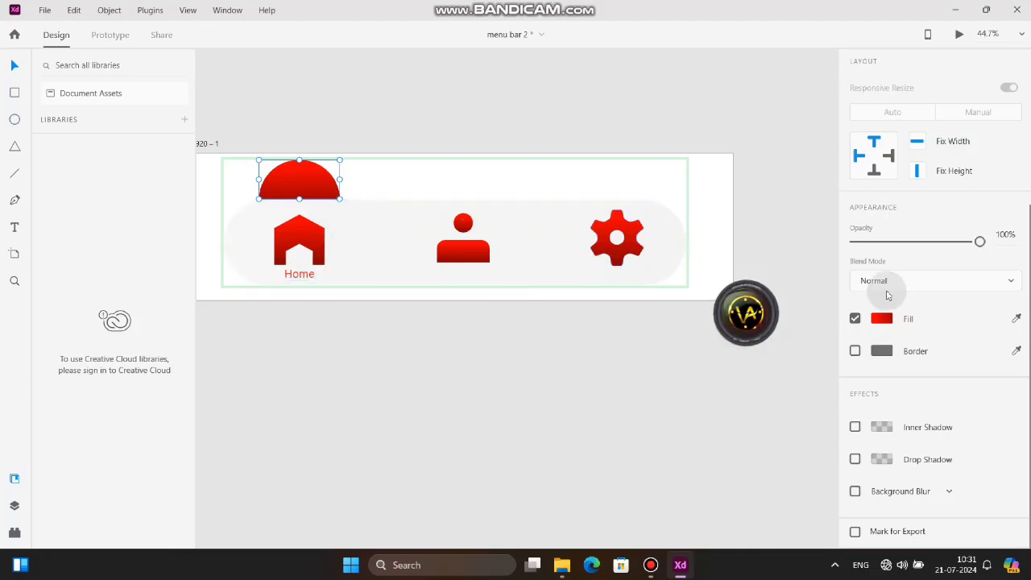
pyautogui.click(313, 250)
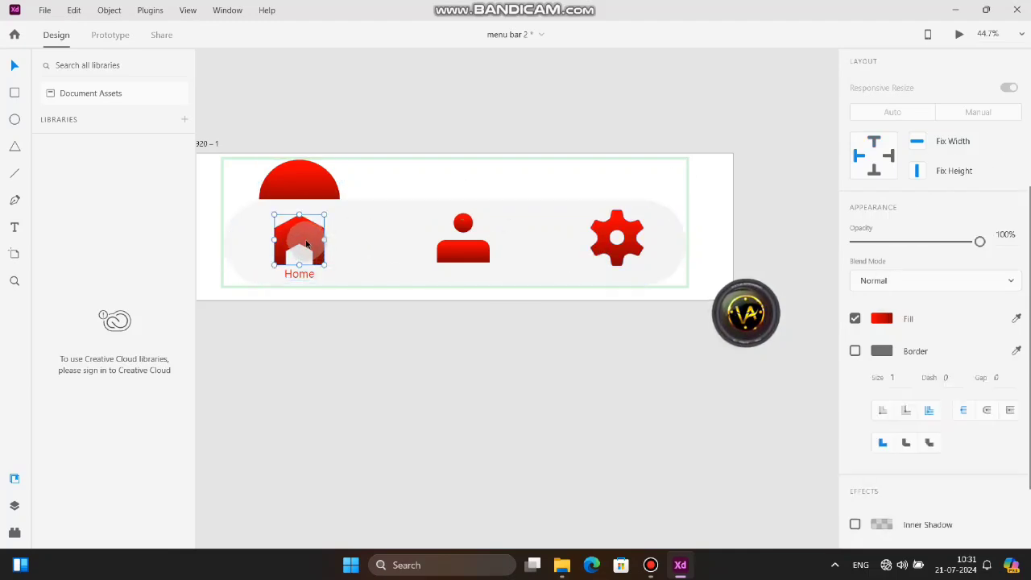
pyautogui.scroll(-3, 929, 177)
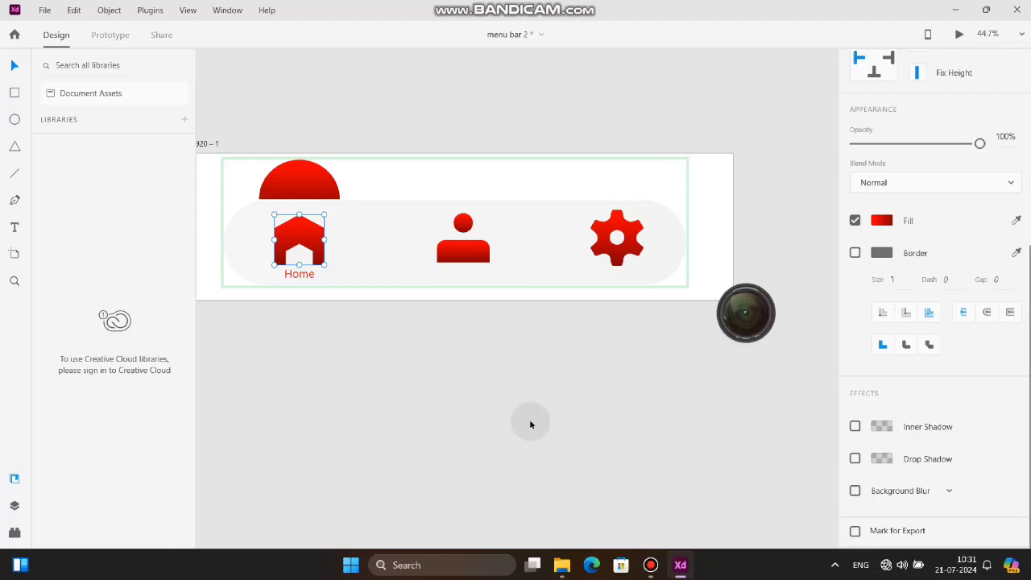
pyautogui.click(323, 331)
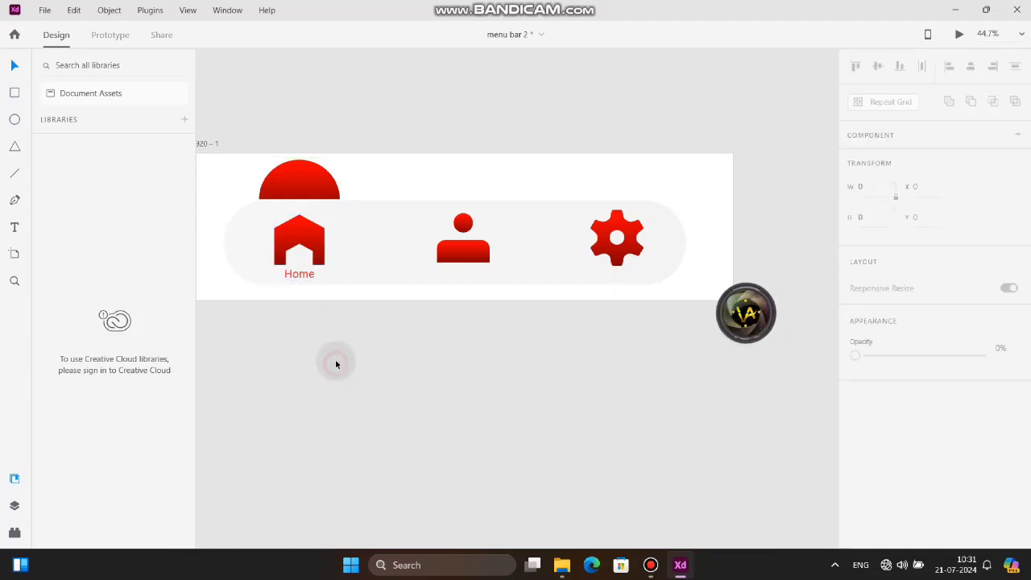
# Move the semicircle inside the contacts state to centred above the Contacts icon, at about X 829, Y 24.
pyautogui.click(274, 188)
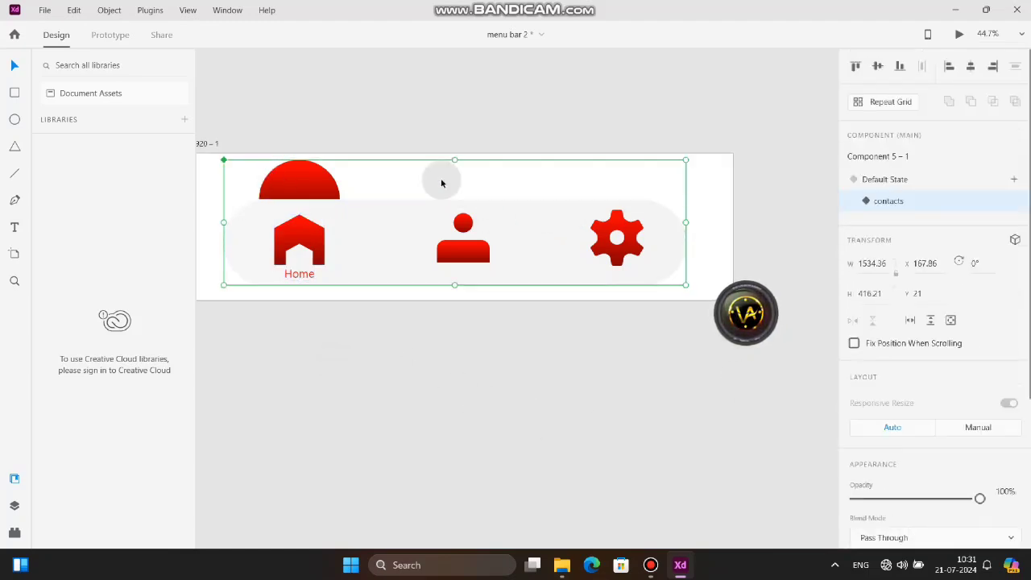
pyautogui.doubleClick(317, 191)
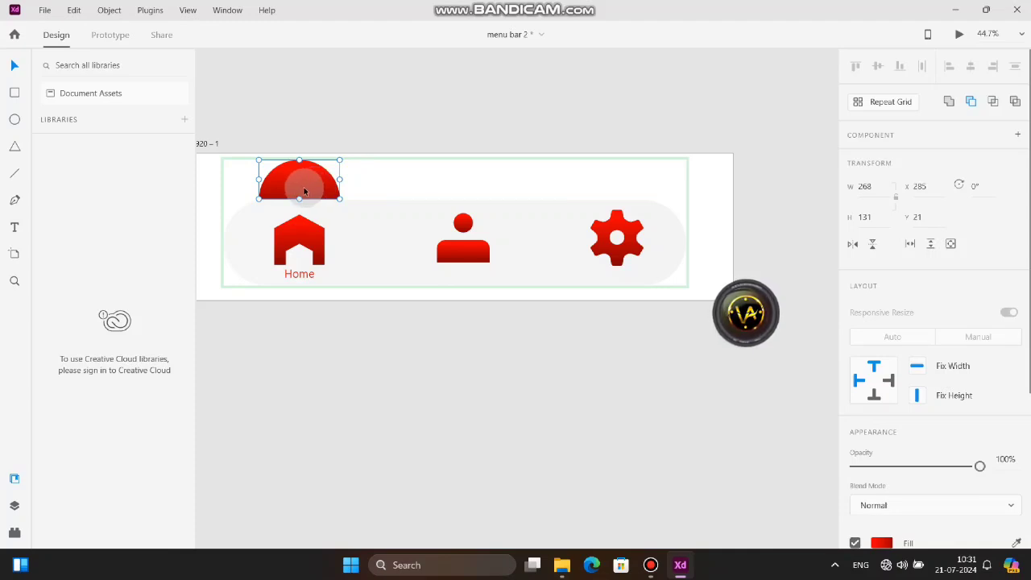
pyautogui.moveTo(305, 191); pyautogui.dragTo(469, 194)
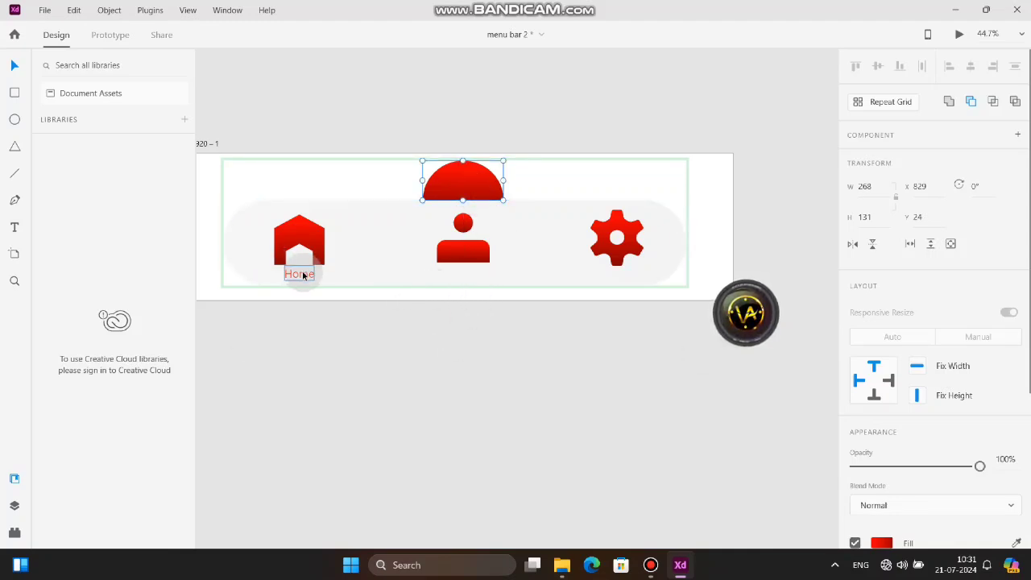
pyautogui.click(301, 381)
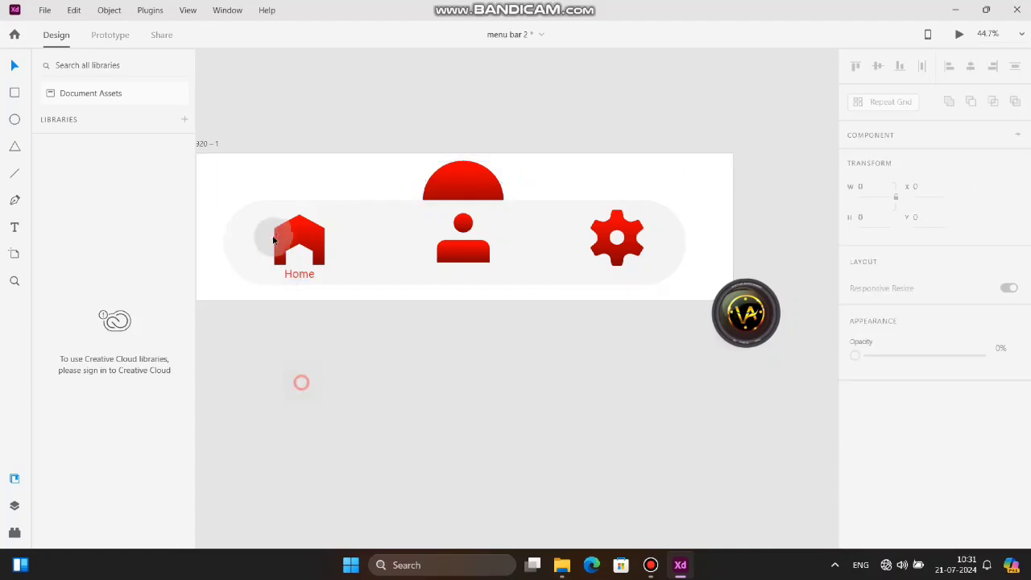
pyautogui.click(676, 278)
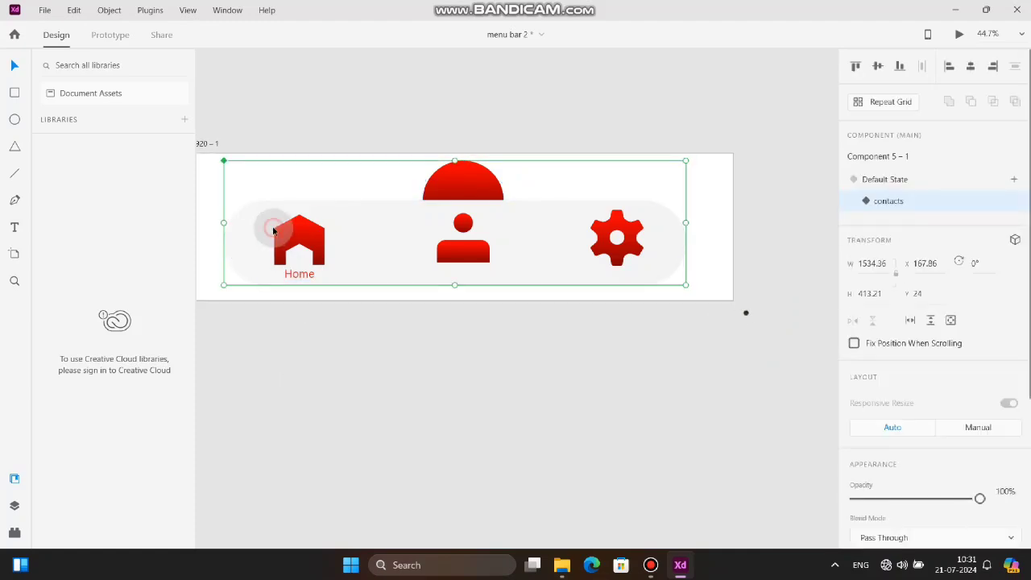
# Hide the Home label in the contacts state by setting its opacity to 0%.
pyautogui.doubleClick(306, 277)
pyautogui.scroll(-3, 930, 354)
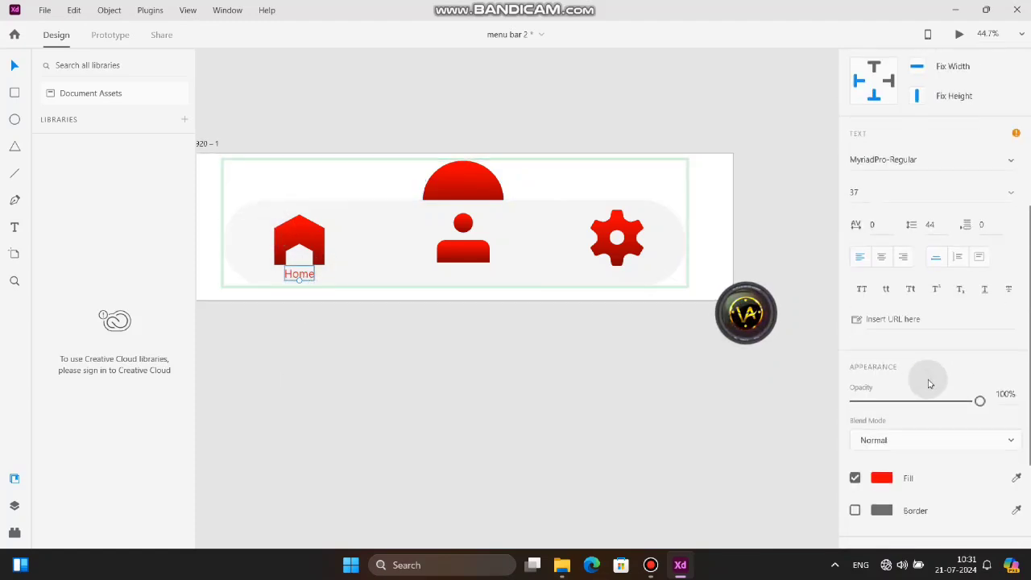
pyautogui.moveTo(980, 400); pyautogui.dragTo(861, 425)
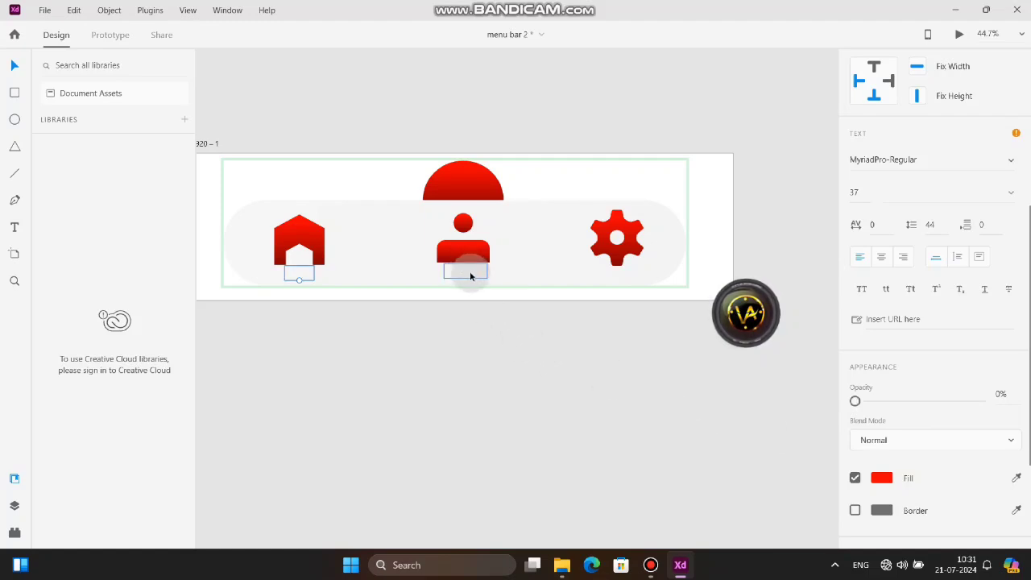
# Show the Contacts label under the person icon in the contacts state by setting its opacity to 100%.
pyautogui.click(476, 313)
pyautogui.click(473, 272)
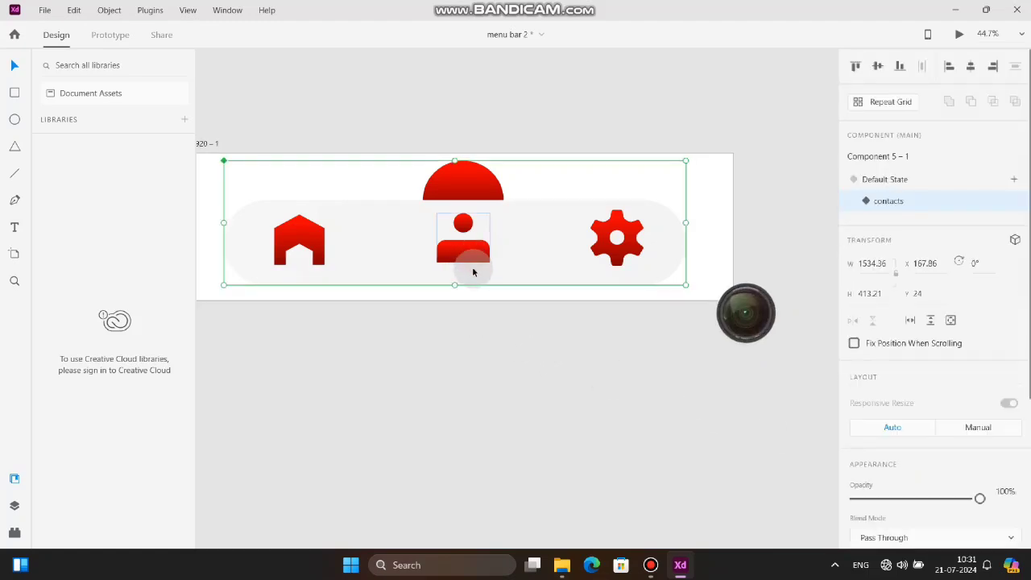
pyautogui.click(473, 272)
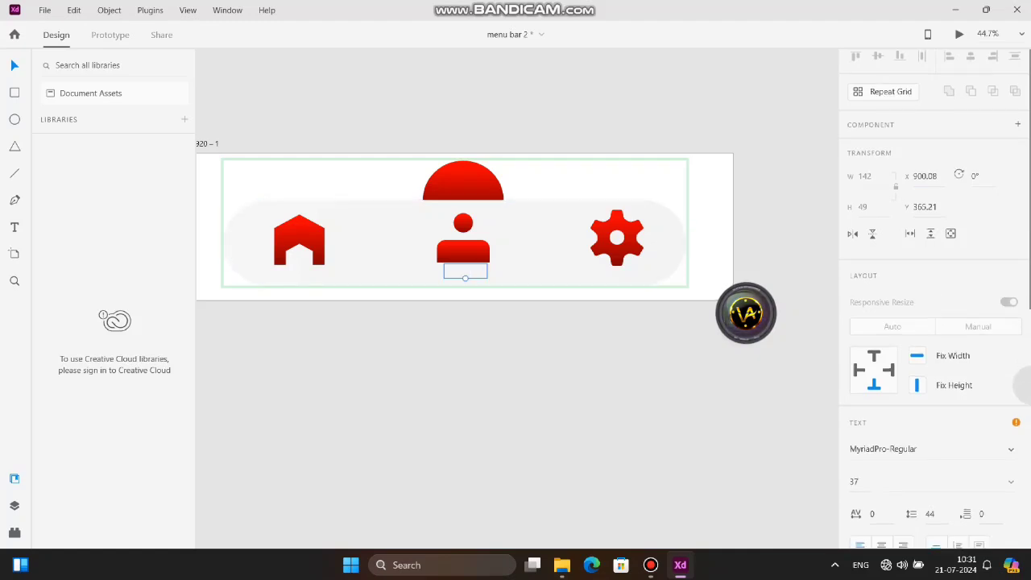
pyautogui.scroll(-4, 975, 426)
pyautogui.click(868, 404)
pyautogui.moveTo(859, 402); pyautogui.dragTo(978, 401)
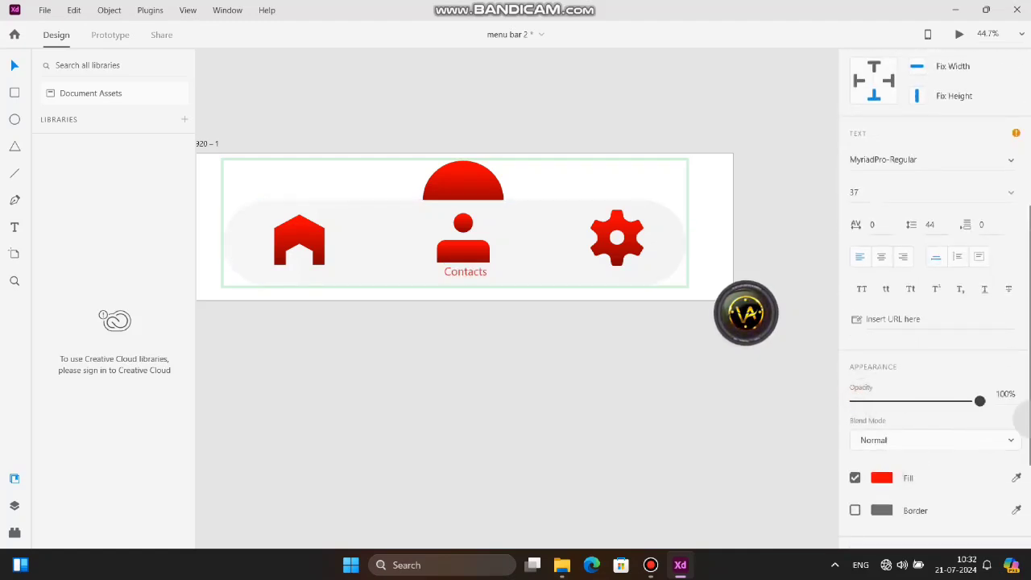
pyautogui.click(526, 383)
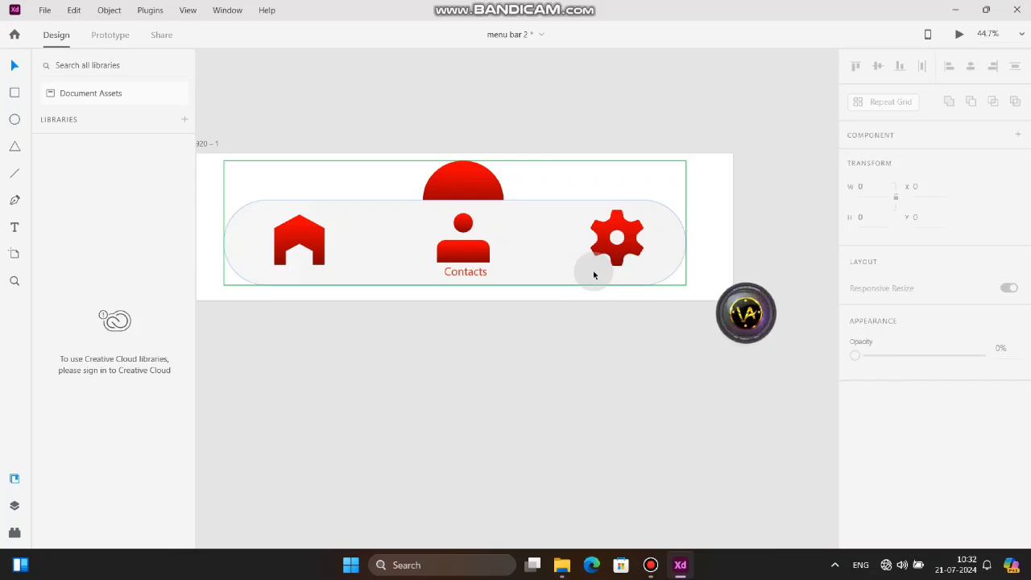
# Add a new state named prof to the menu bar component.
pyautogui.click(301, 256)
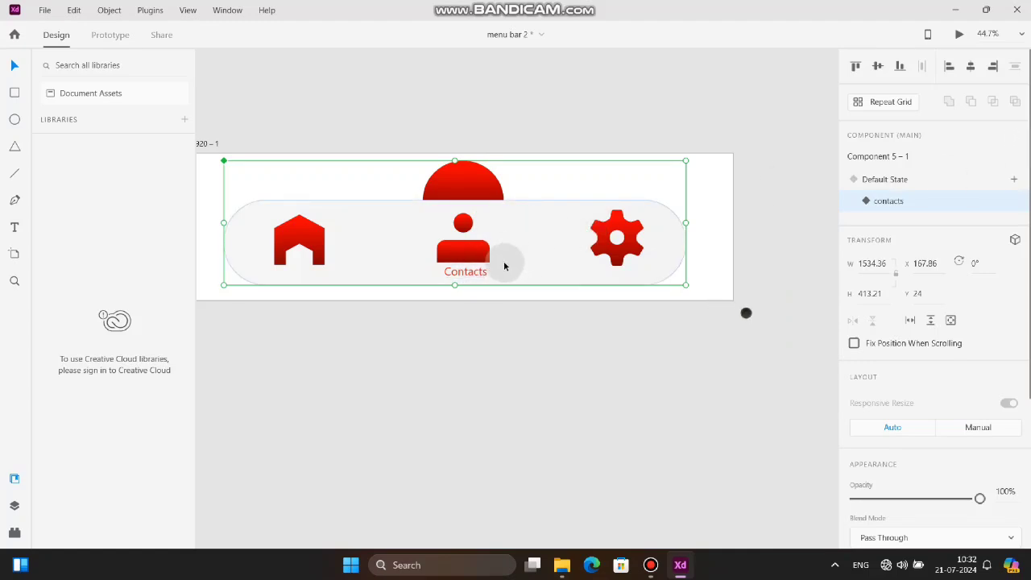
pyautogui.click(1016, 182)
pyautogui.click(948, 184)
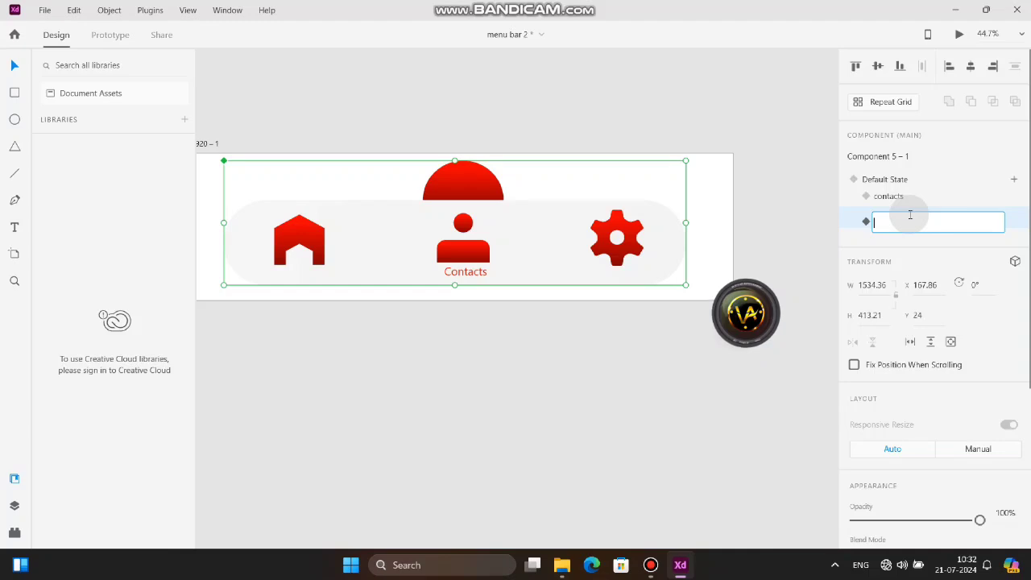
pyautogui.write('prof')
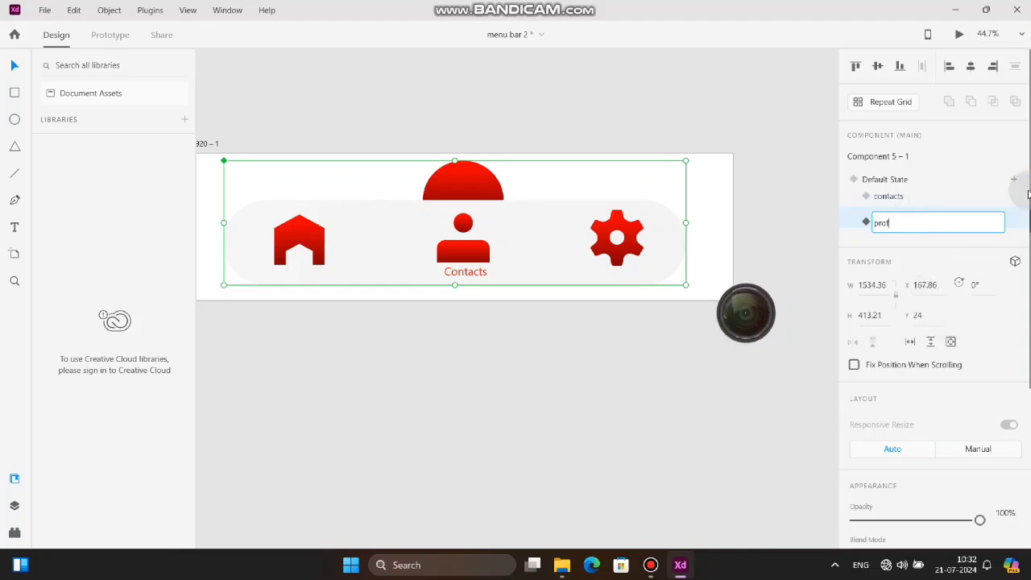
pyautogui.click(702, 349)
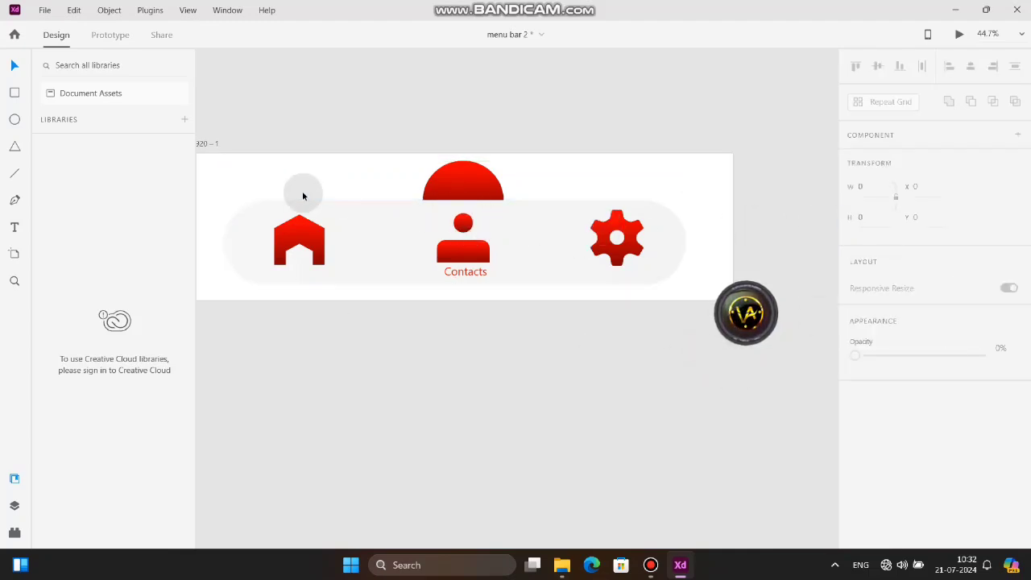
# Move the semicircle inside the prof state to centred above the gear icon, at about X 1339, Y 24.
pyautogui.click(460, 195)
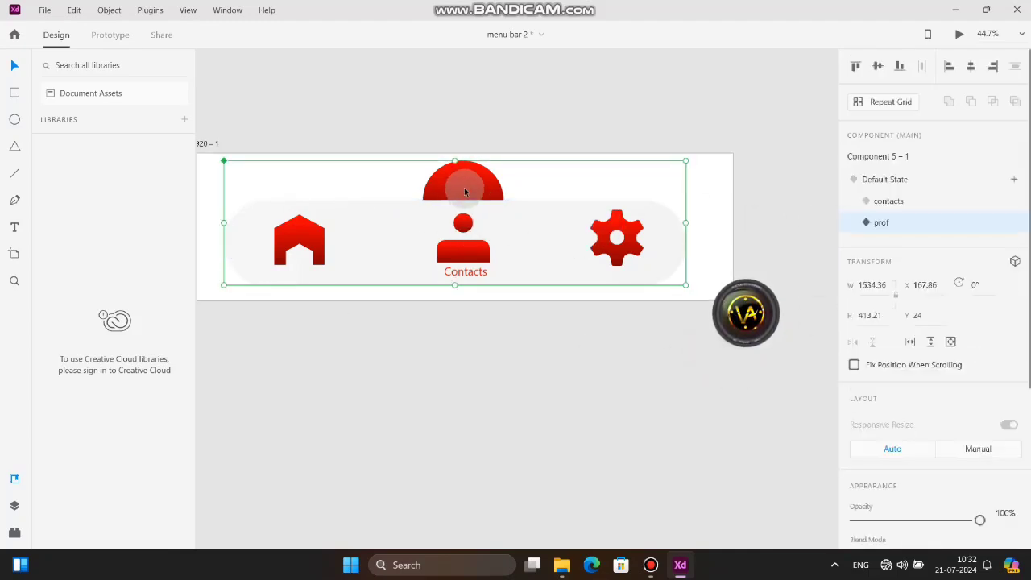
pyautogui.doubleClick(465, 189)
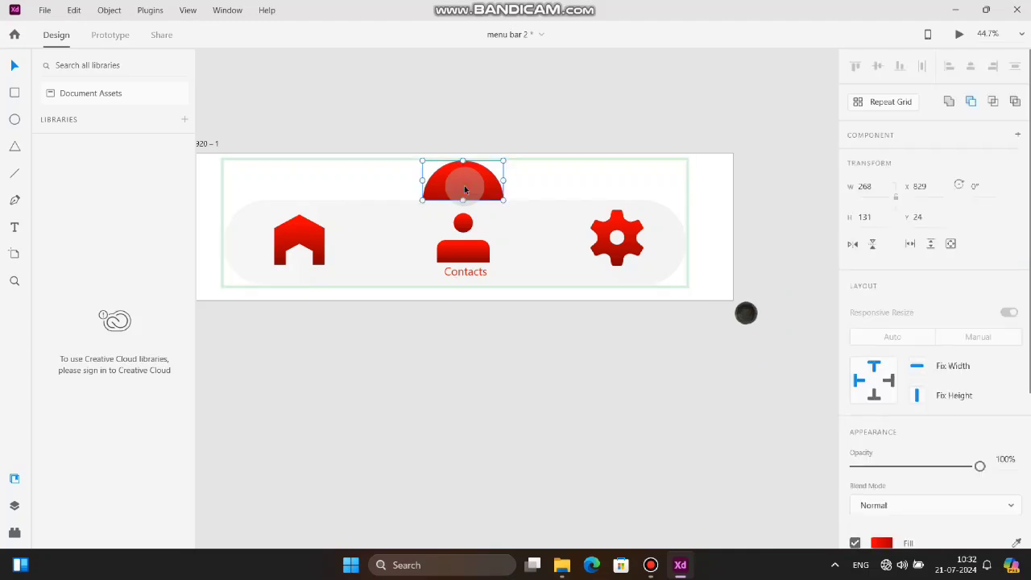
pyautogui.moveTo(465, 189); pyautogui.dragTo(618, 187)
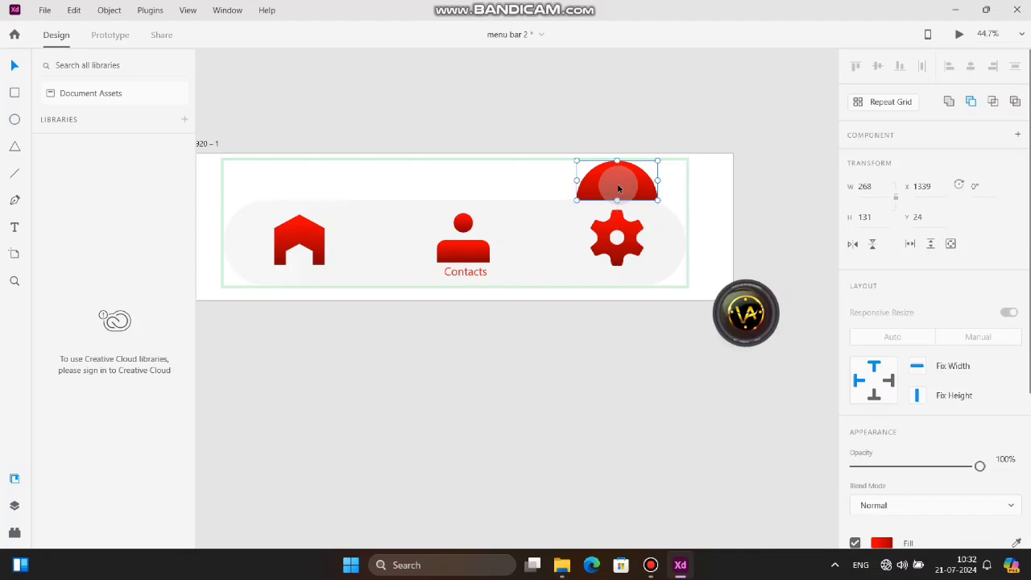
pyautogui.click(585, 322)
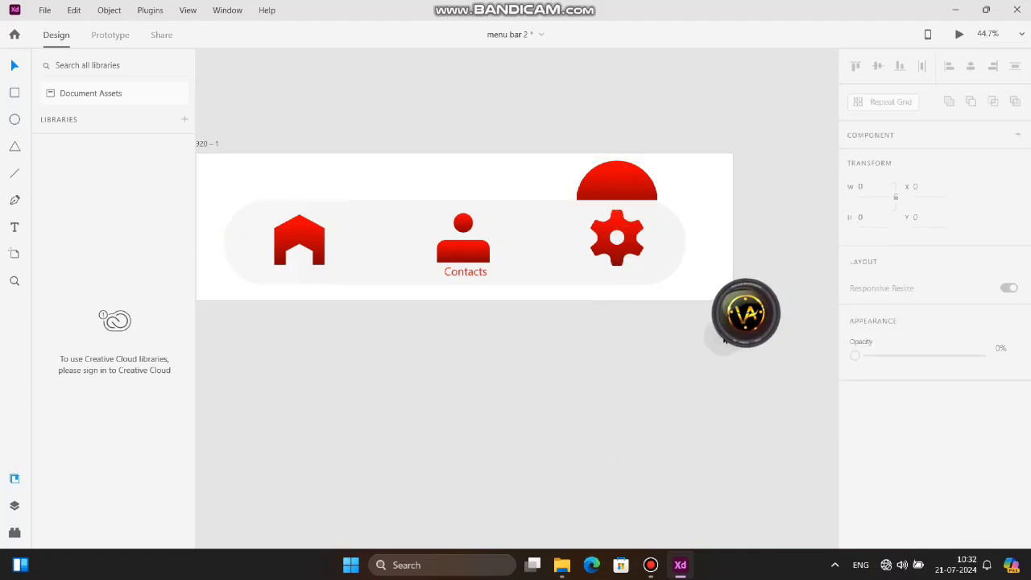
# Shift the semicircle in the prof state slightly towards the Contacts icon, to about X 1292, Y 24.
pyautogui.click(638, 191)
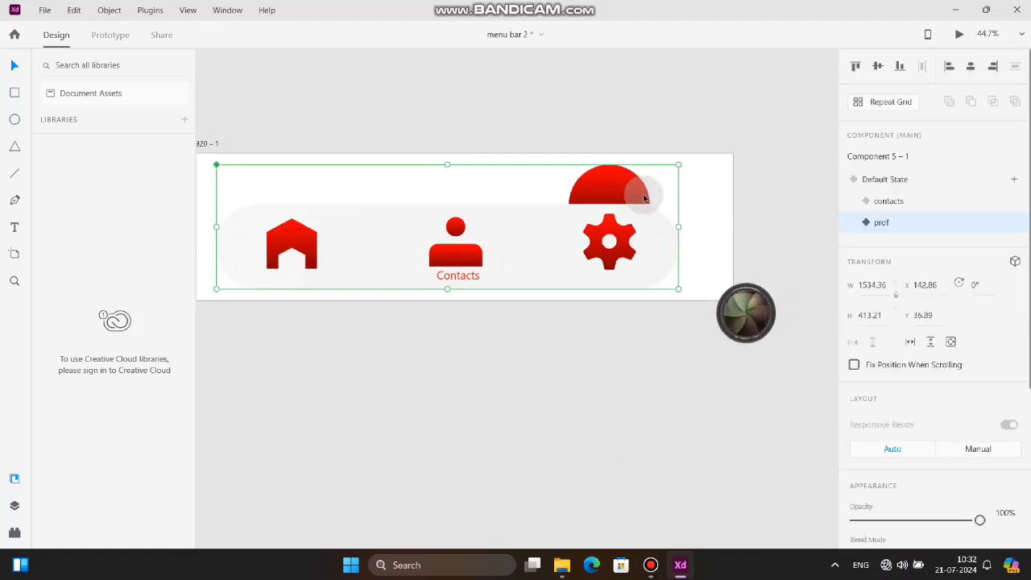
pyautogui.doubleClick(621, 193)
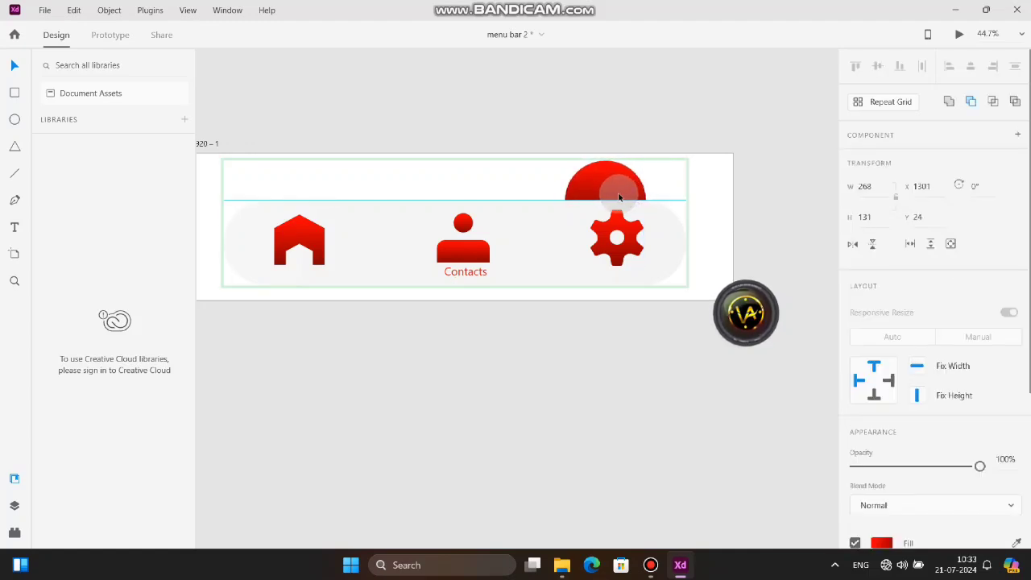
pyautogui.click(644, 208)
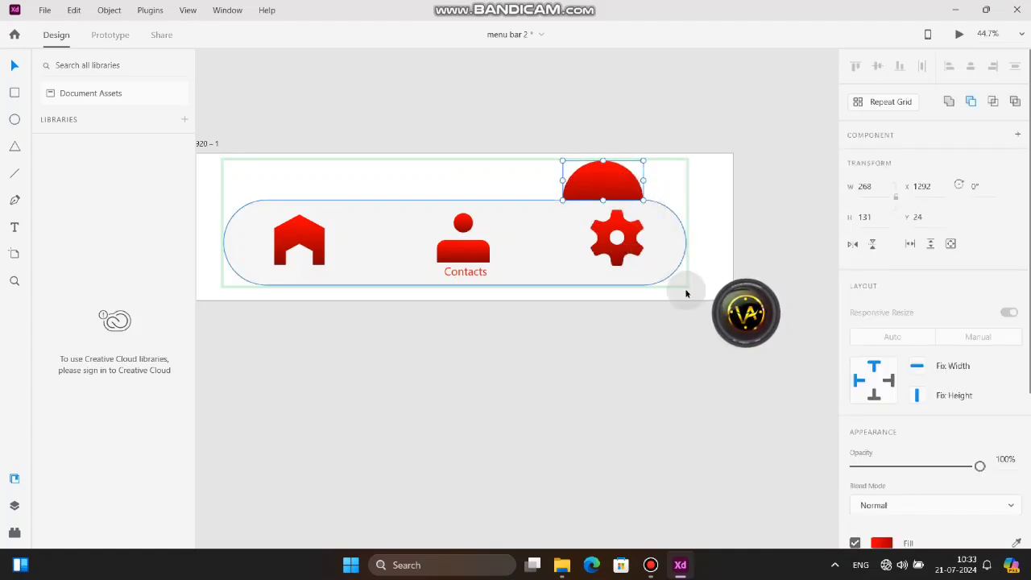
pyautogui.click(641, 376)
pyautogui.click(745, 344)
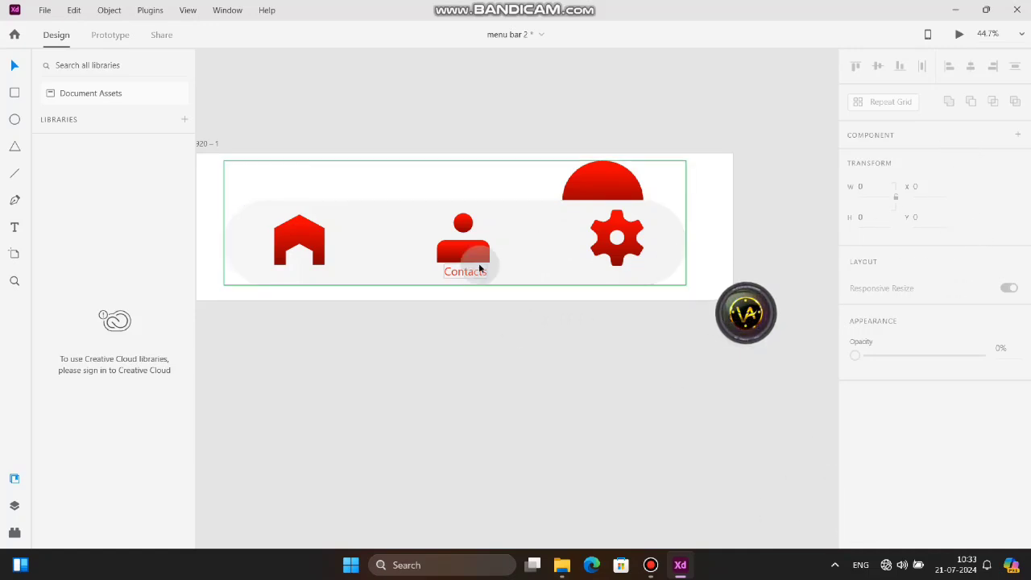
pyautogui.doubleClick(613, 247)
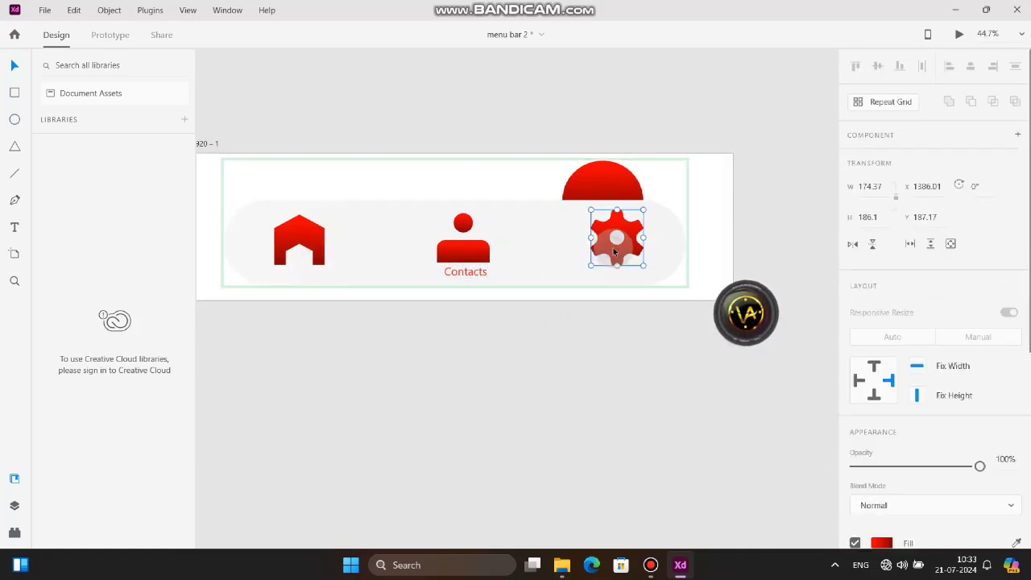
pyautogui.click(620, 274)
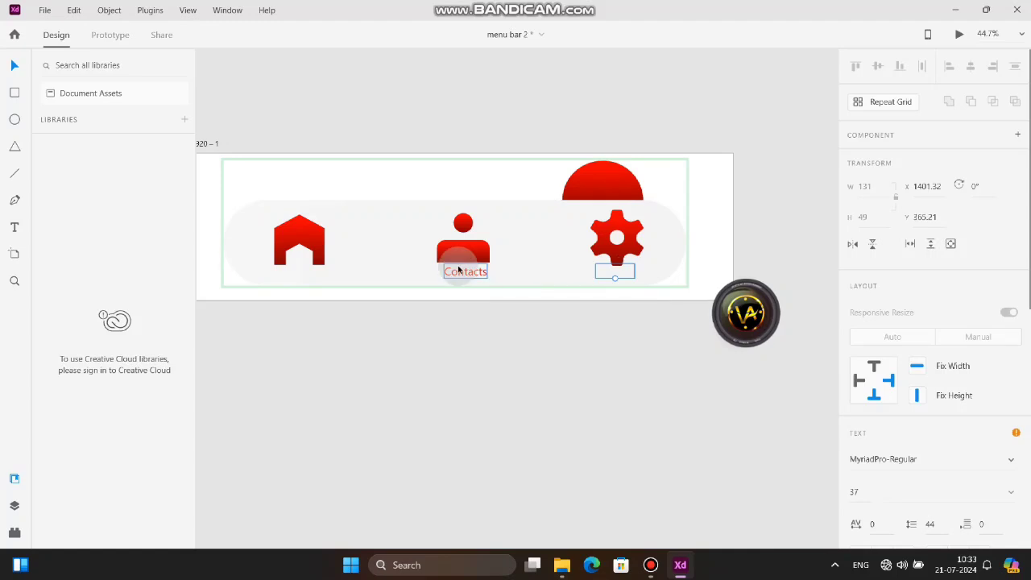
pyautogui.click(448, 377)
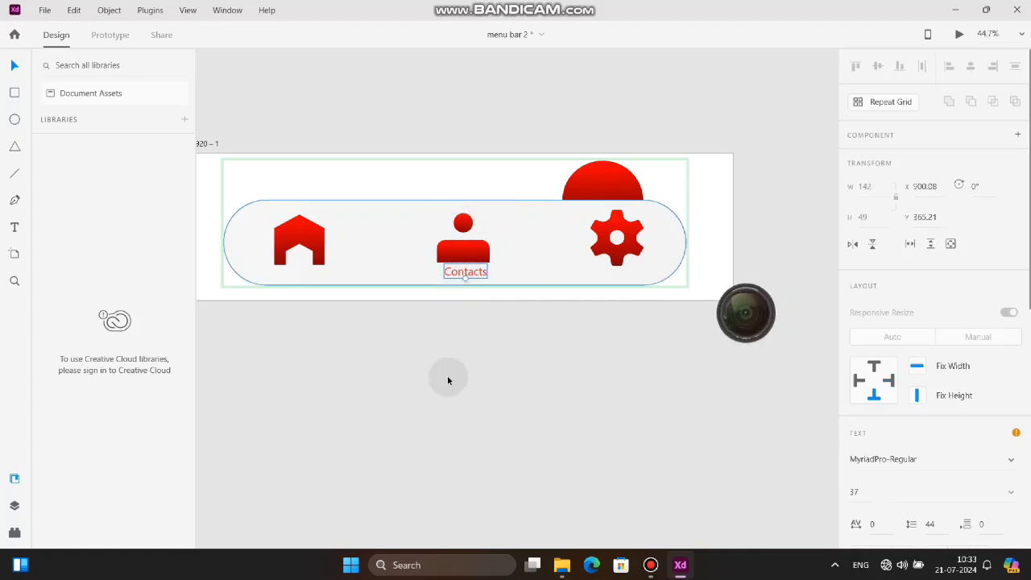
pyautogui.click(379, 272)
pyautogui.moveTo(483, 272); pyautogui.dragTo(487, 277)
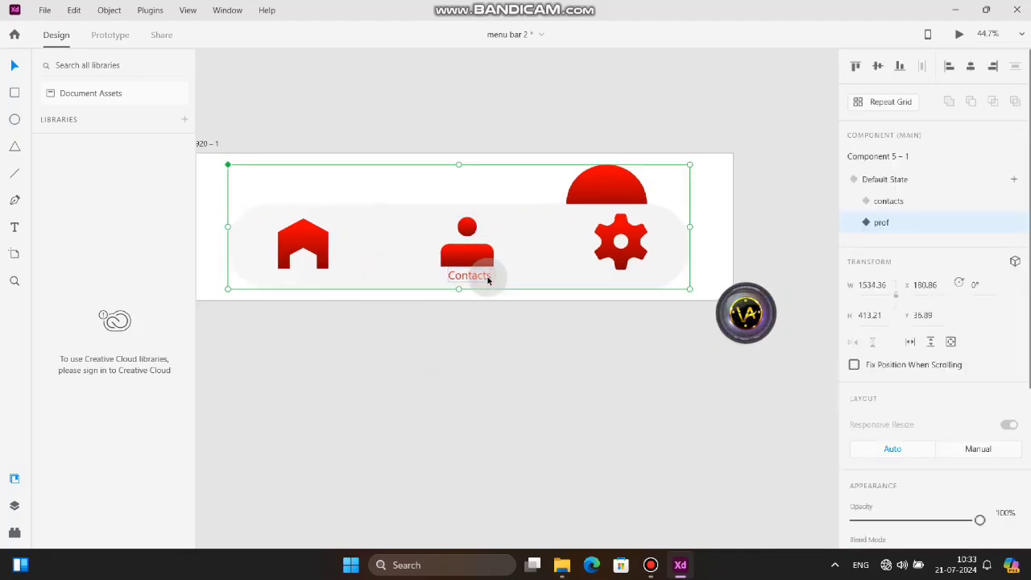
pyautogui.hotkey('ctrl', 'z')
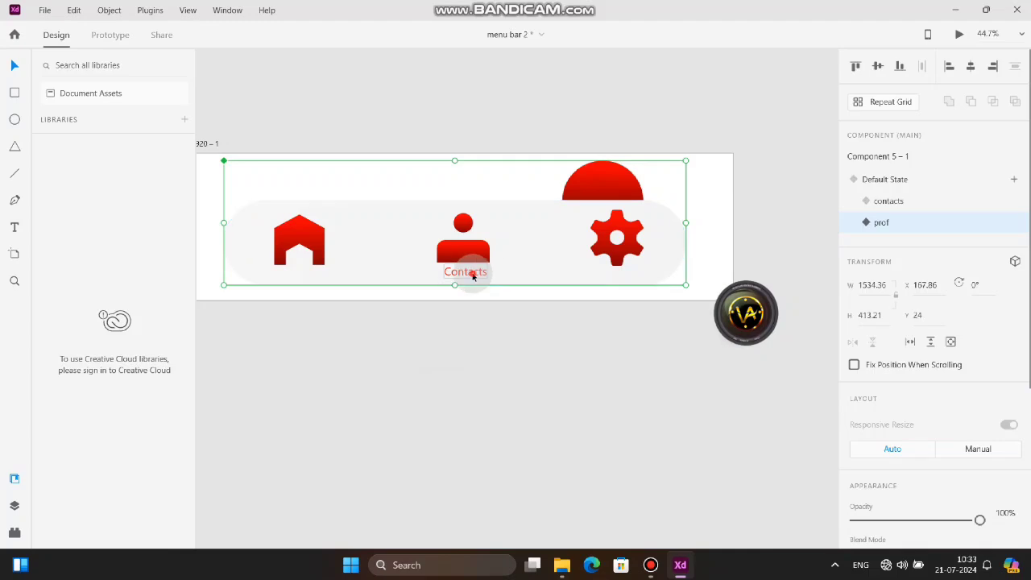
# Hide the Contacts label in the prof state by setting its opacity to 0%.
pyautogui.doubleClick(475, 267)
pyautogui.moveTo(481, 265); pyautogui.dragTo(486, 266)
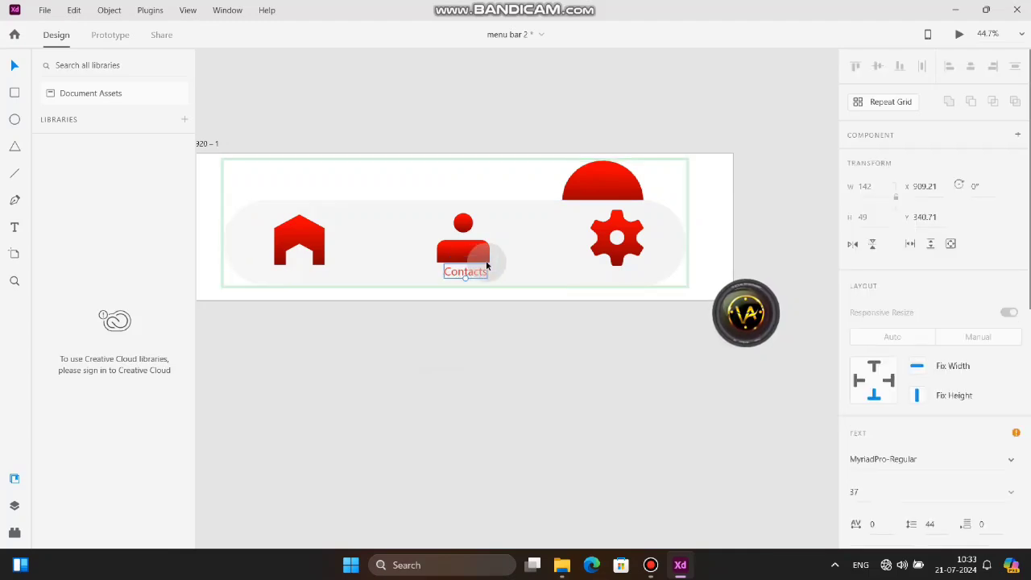
pyautogui.scroll(-5, 927, 322)
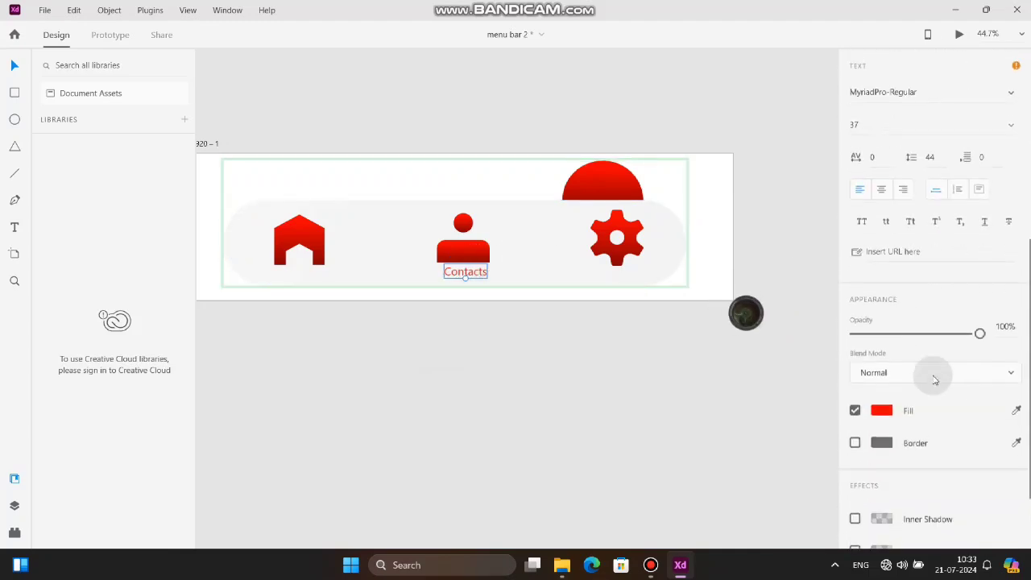
pyautogui.moveTo(978, 328); pyautogui.dragTo(794, 357)
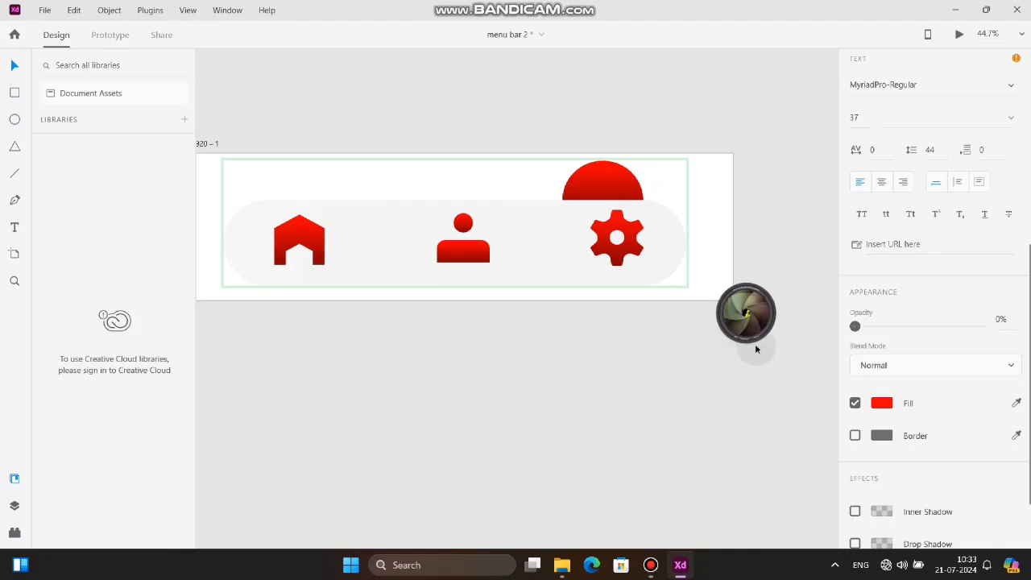
pyautogui.click(581, 411)
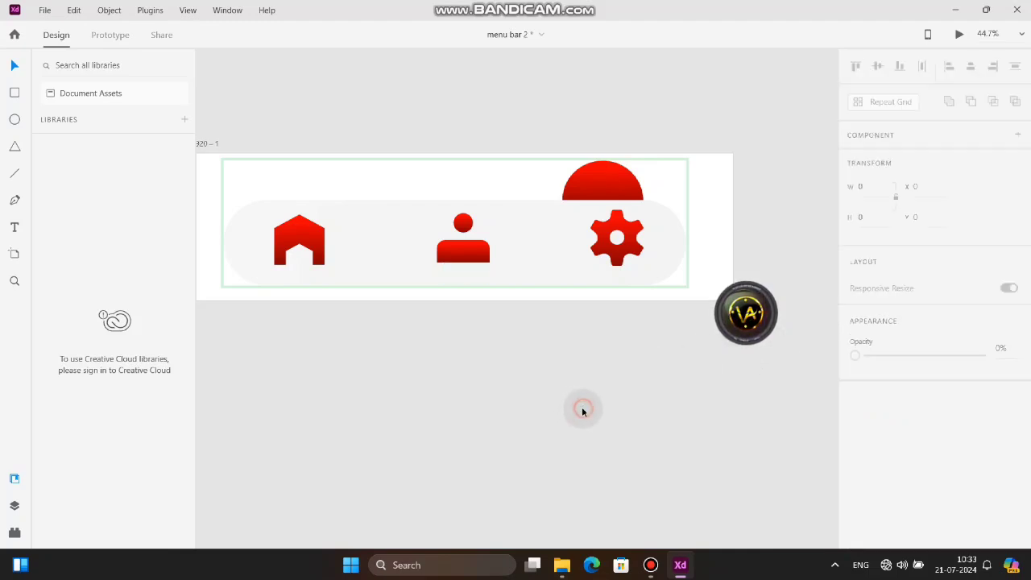
# Add another state to the menu bar component, based on the prof state, and keep its default name.
pyautogui.click(612, 245)
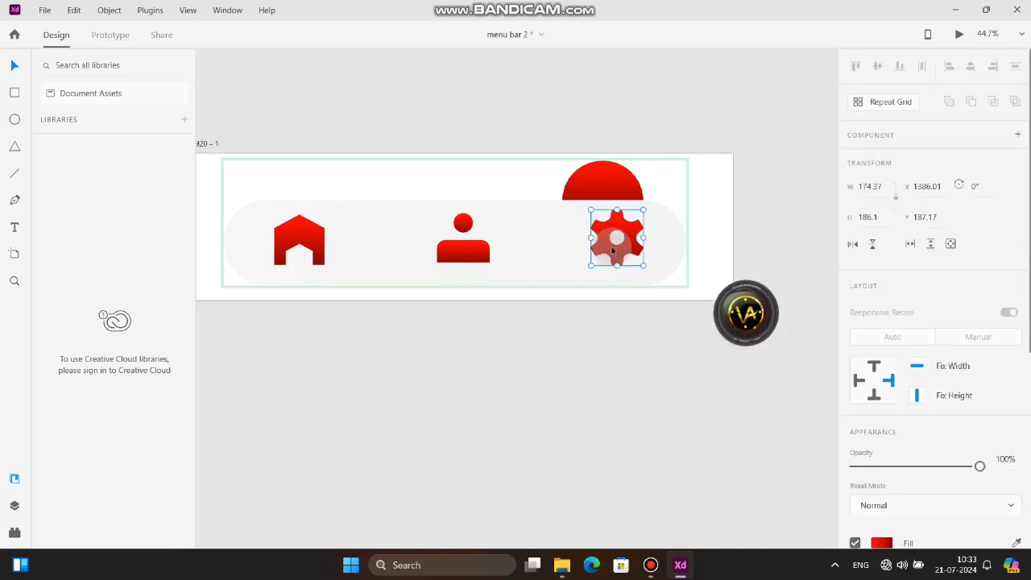
pyautogui.click(624, 380)
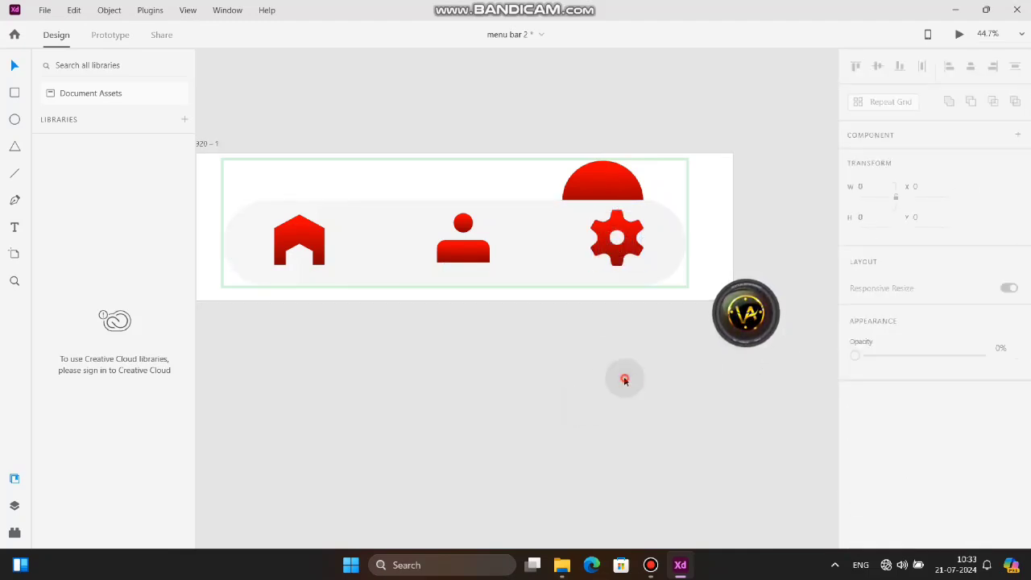
pyautogui.click(604, 238)
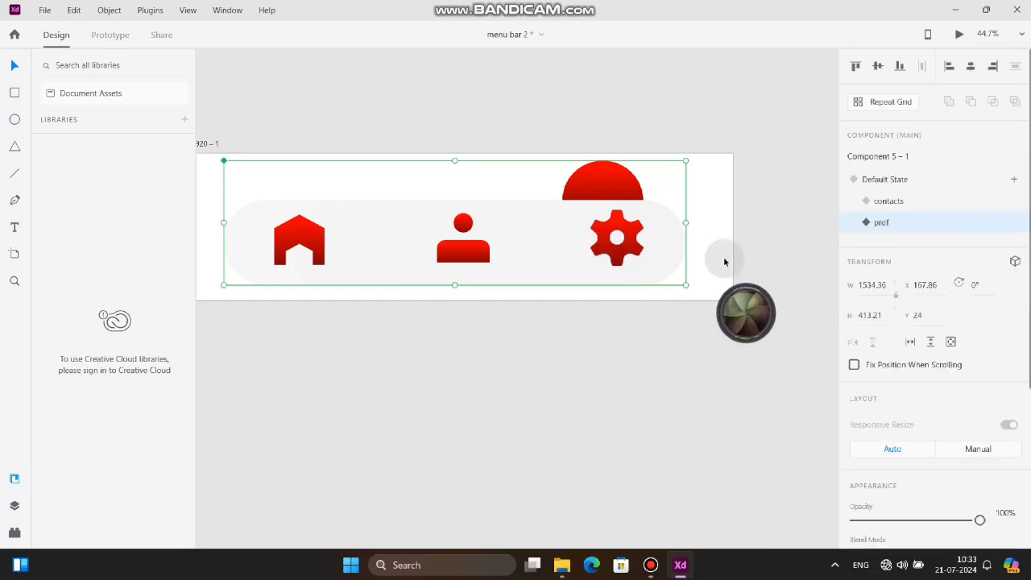
pyautogui.click(1016, 179)
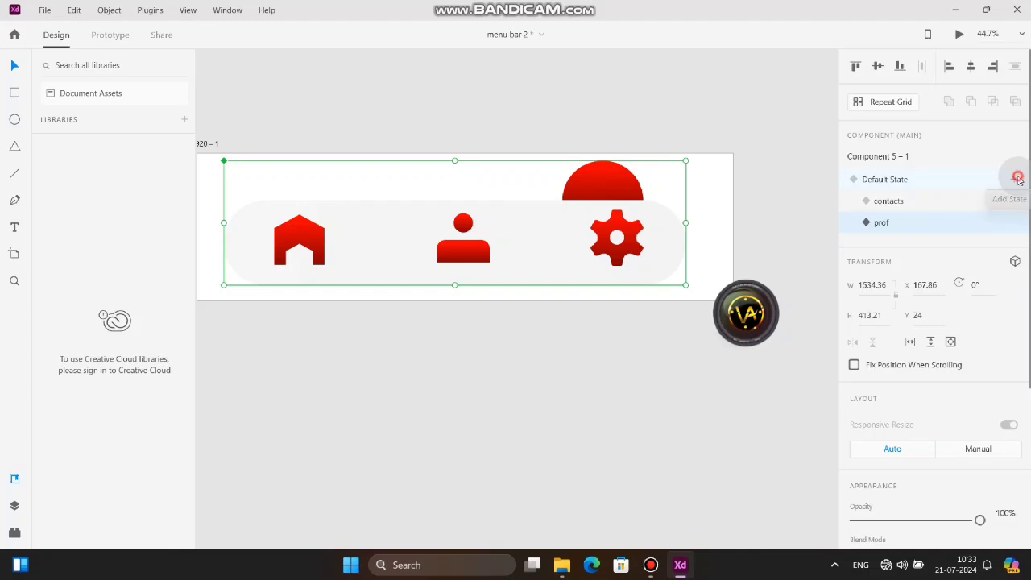
pyautogui.click(924, 197)
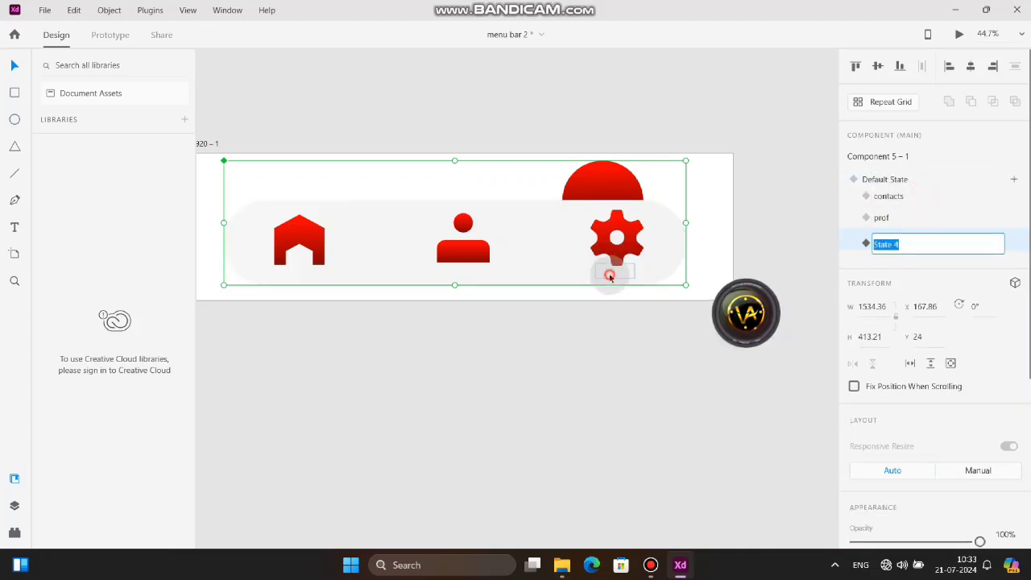
pyautogui.press('Return')
# Show the Settings label under the gear icon in the new state by setting its opacity to 100%.
pyautogui.scroll(-4, 931, 230)
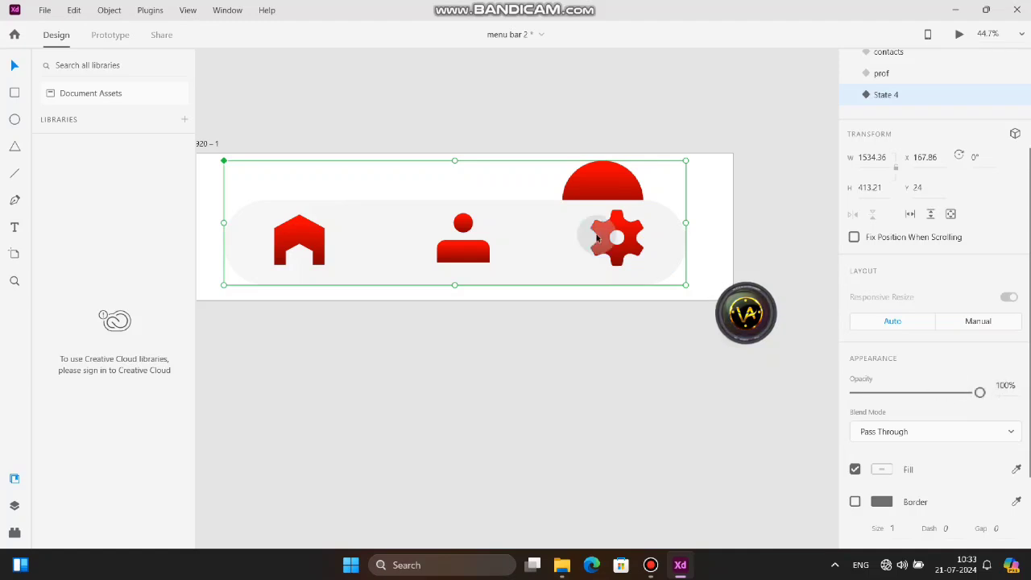
pyautogui.doubleClick(619, 274)
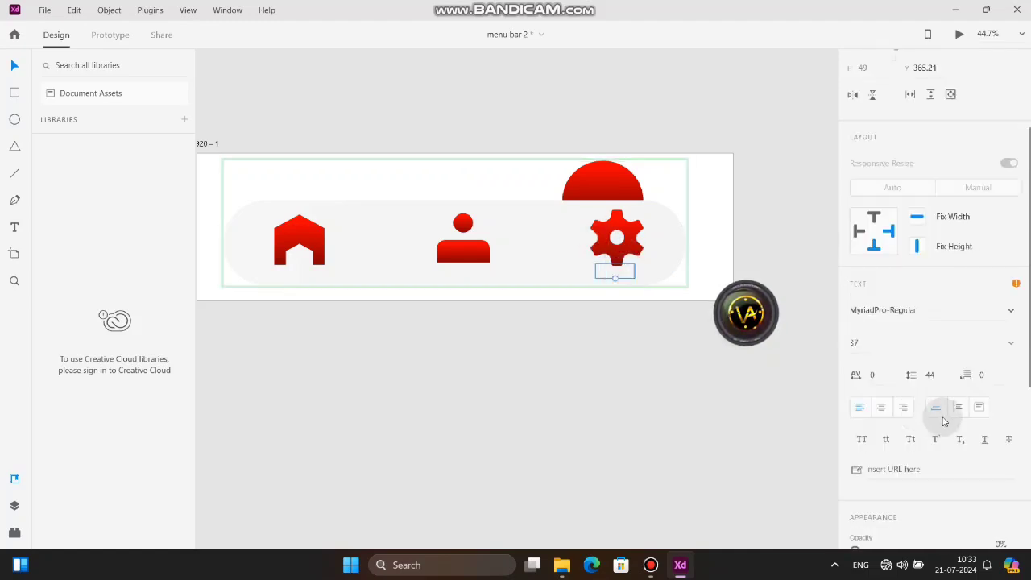
pyautogui.scroll(-5, 886, 346)
pyautogui.press('0')
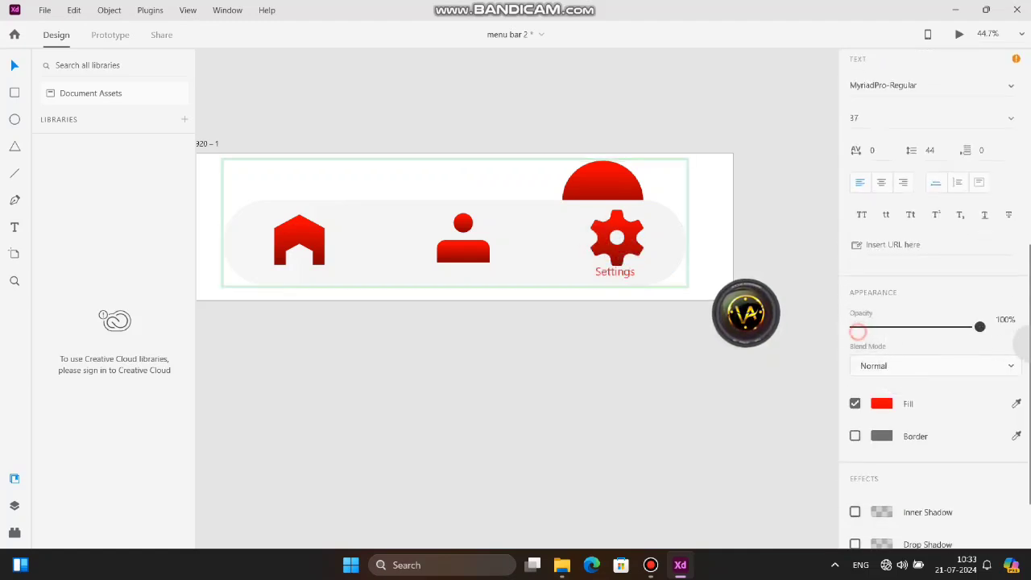
# Compare the label and semicircle placement in the component's prof, contacts and default states.
pyautogui.scroll(1, 759, 131)
pyautogui.scroll(5, 874, 167)
pyautogui.scroll(3, 874, 166)
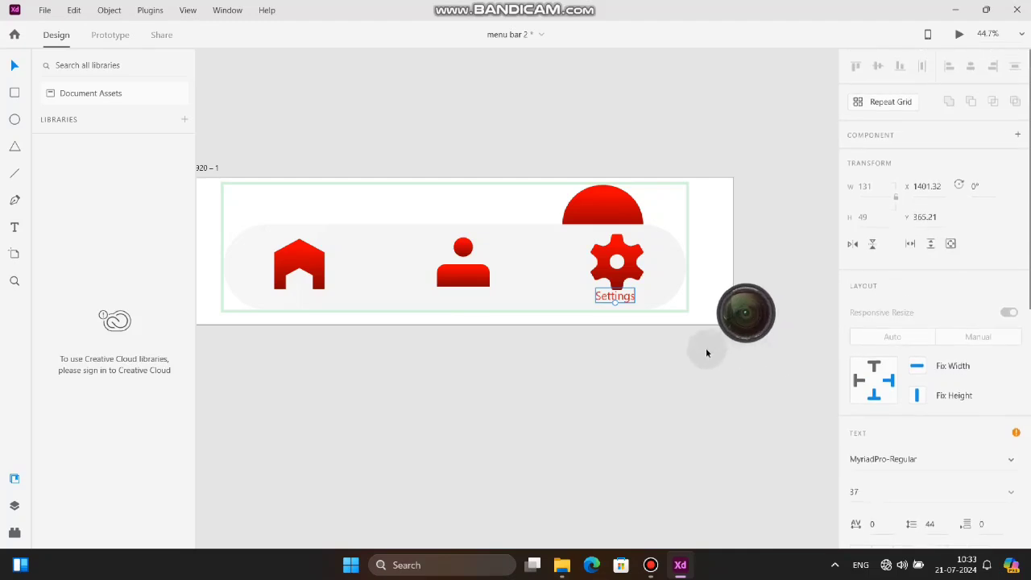
pyautogui.press('Escape')
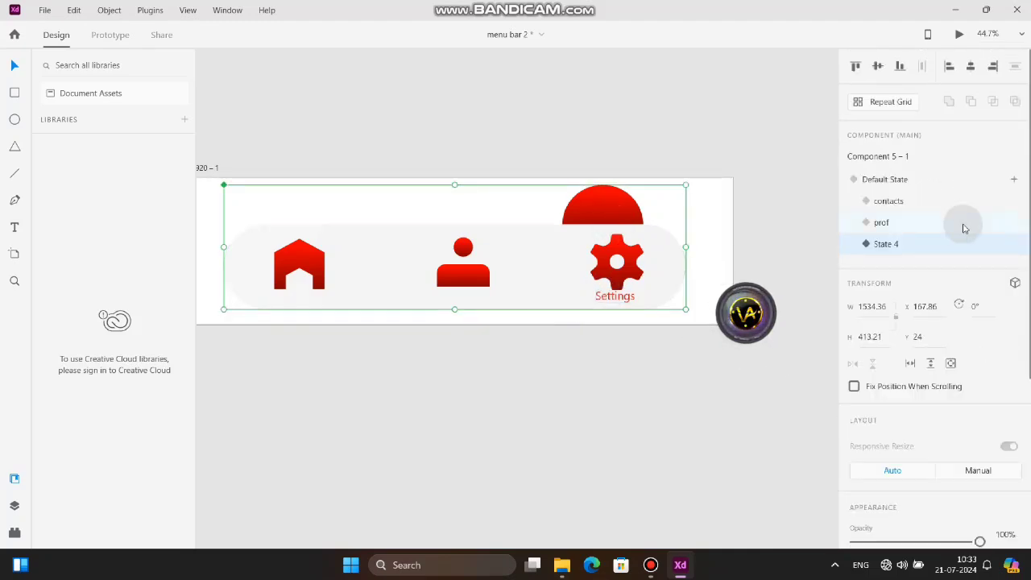
pyautogui.click(880, 223)
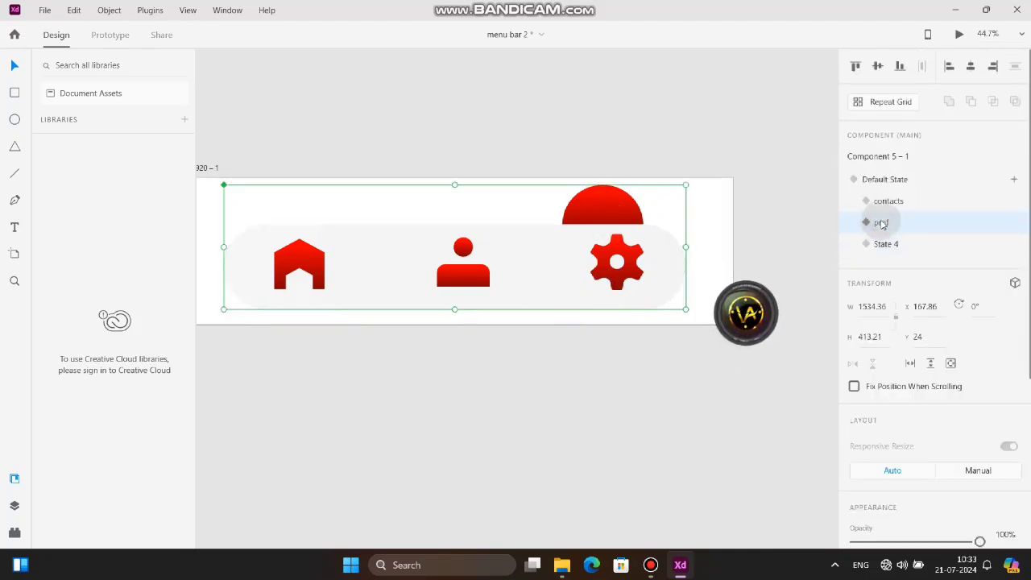
pyautogui.click(880, 208)
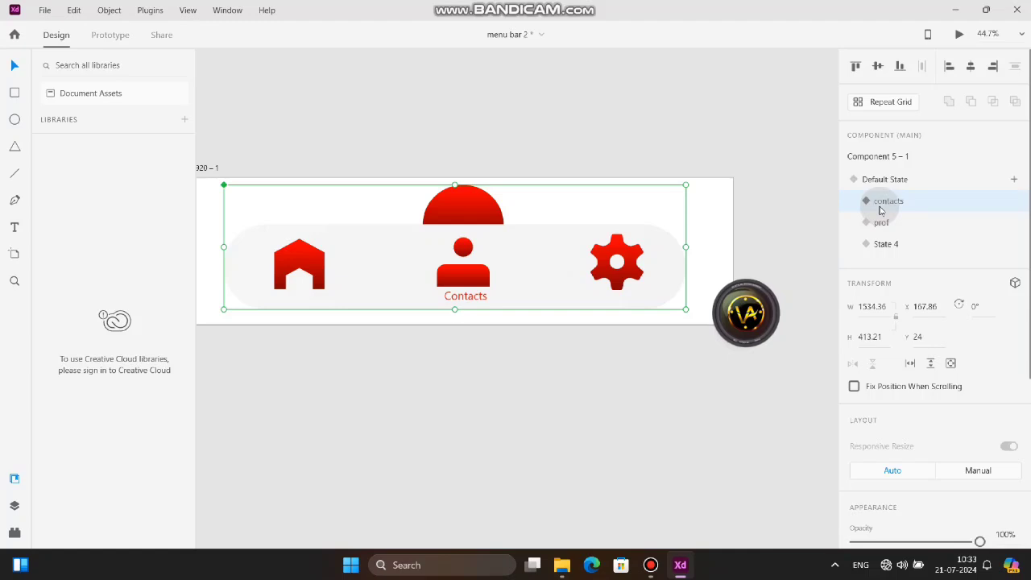
pyautogui.click(882, 181)
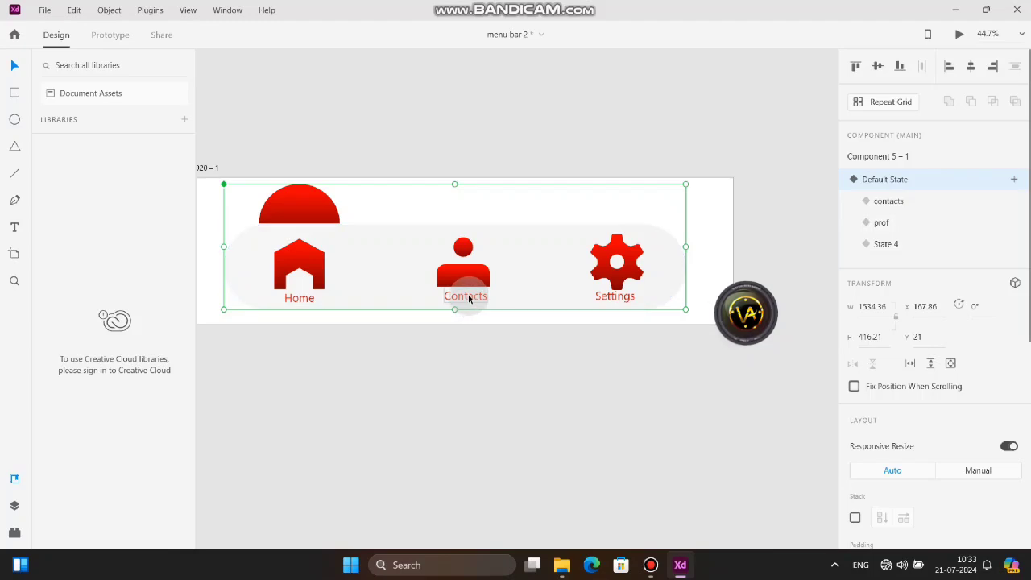
pyautogui.click(876, 202)
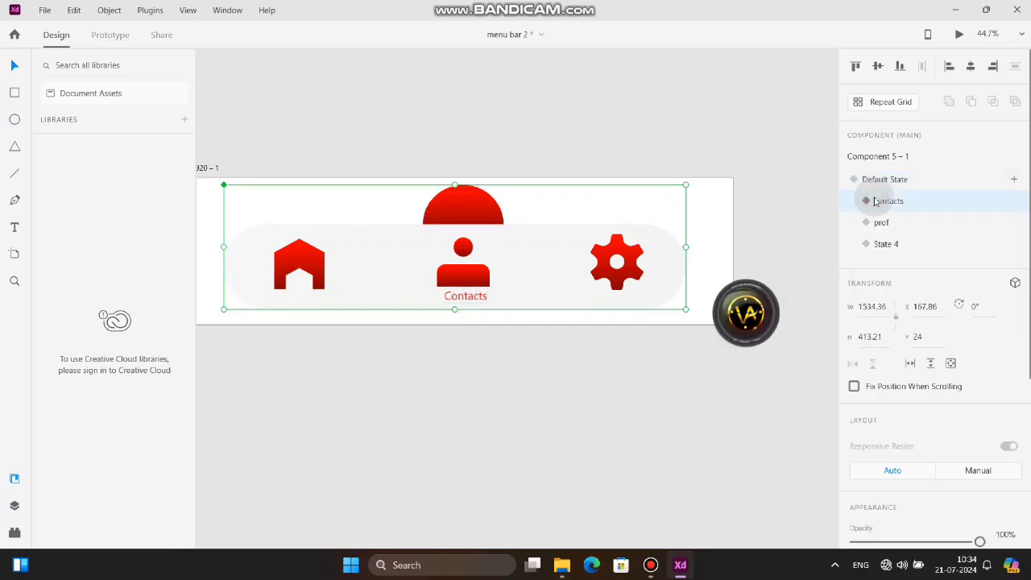
# Show the Settings label under the gear icon in the prof state by setting its opacity to 100%.
pyautogui.click(890, 224)
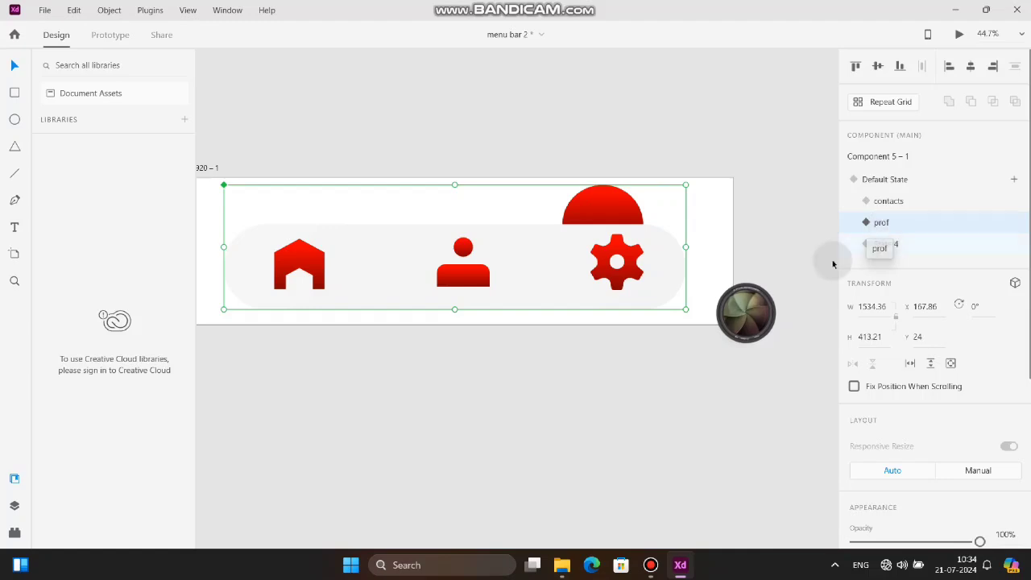
pyautogui.doubleClick(629, 295)
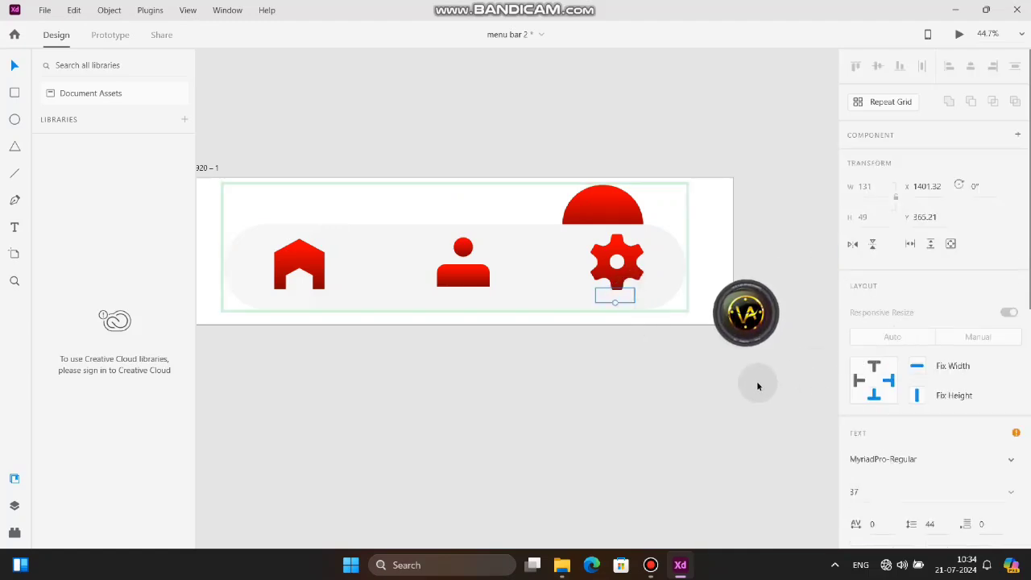
pyautogui.scroll(-5, 927, 402)
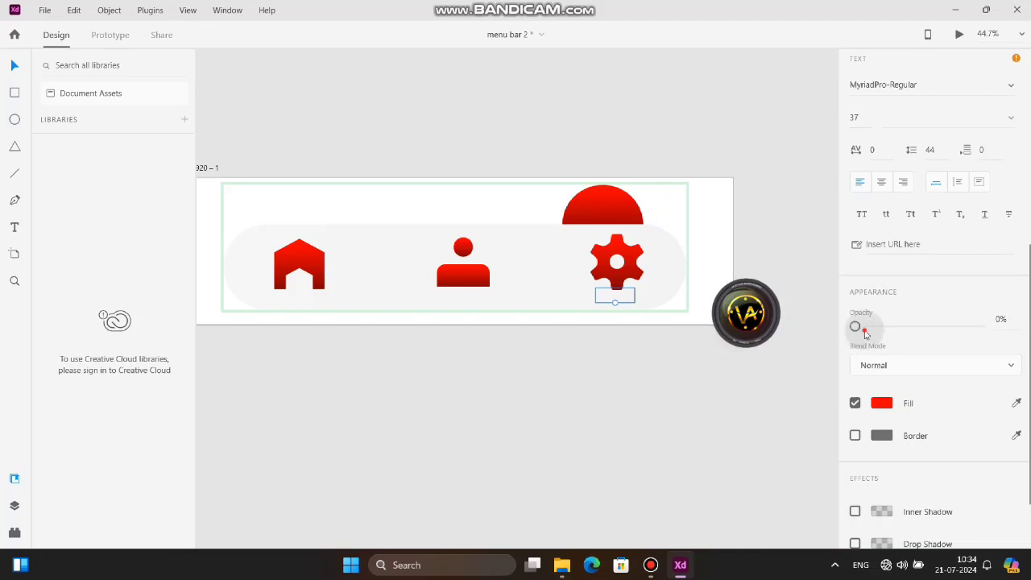
pyautogui.moveTo(856, 327); pyautogui.dragTo(979, 327)
pyautogui.click(552, 395)
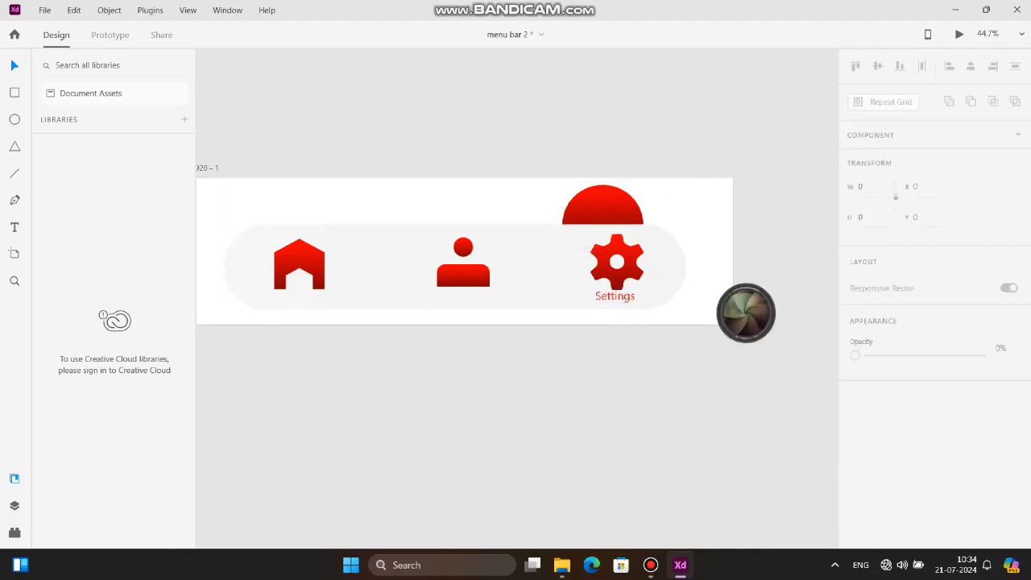
# Hide the Contacts and Settings labels in the menu bar's default state by setting their opacity to 0%.
pyautogui.click(606, 219)
pyautogui.click(890, 201)
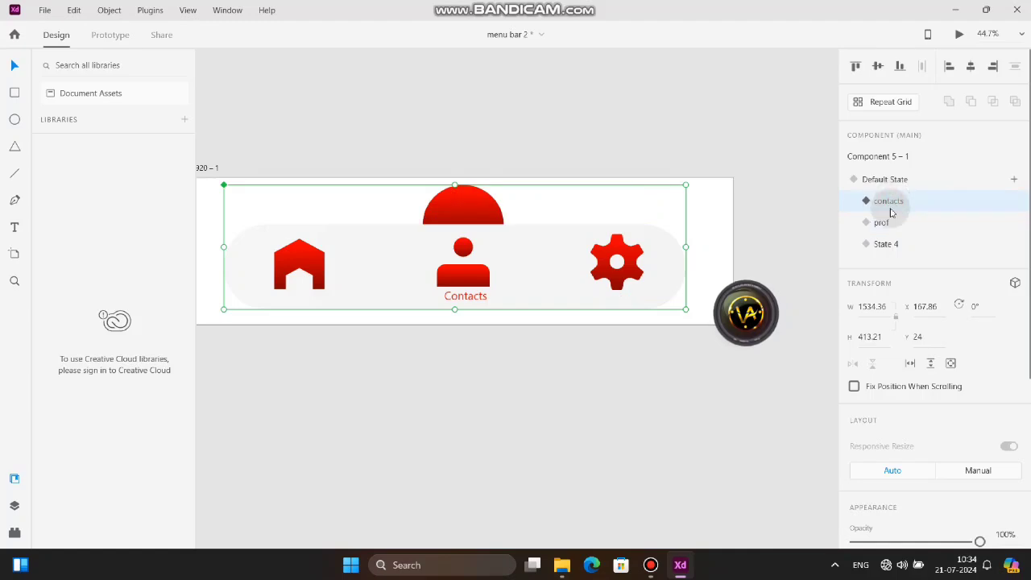
pyautogui.click(887, 224)
pyautogui.click(884, 246)
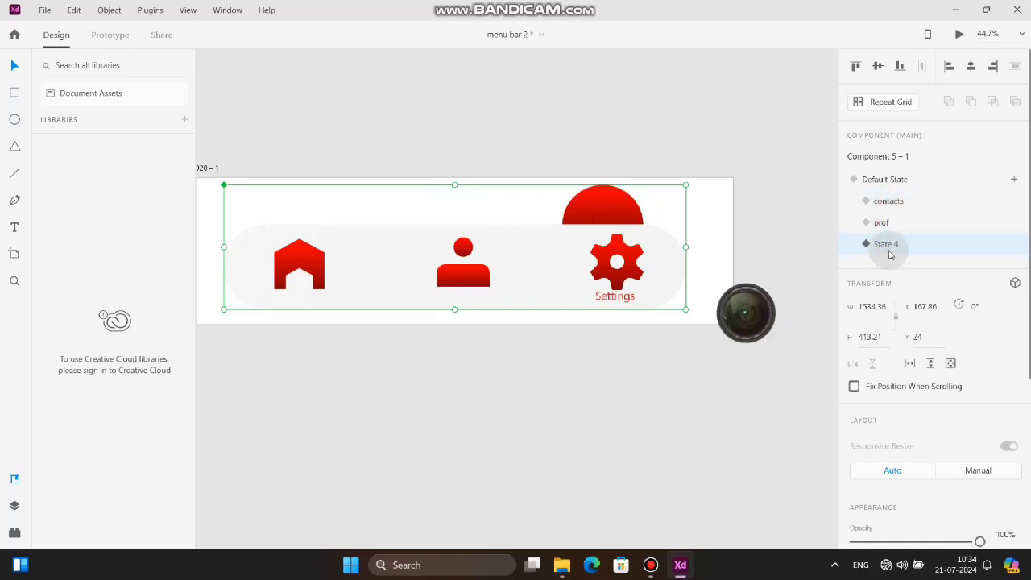
pyautogui.click(871, 179)
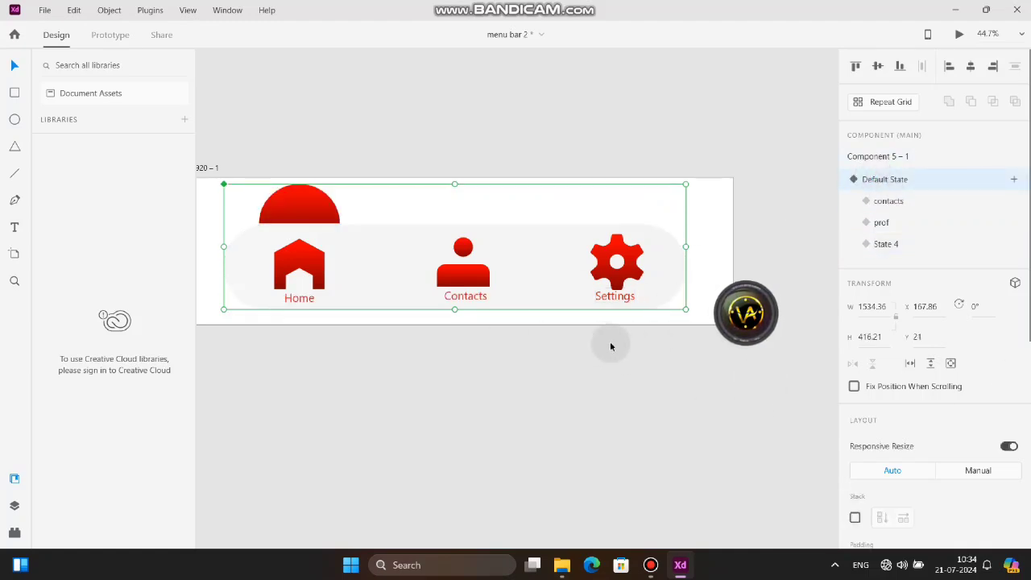
pyautogui.doubleClick(476, 300)
pyautogui.scroll(-5, 934, 227)
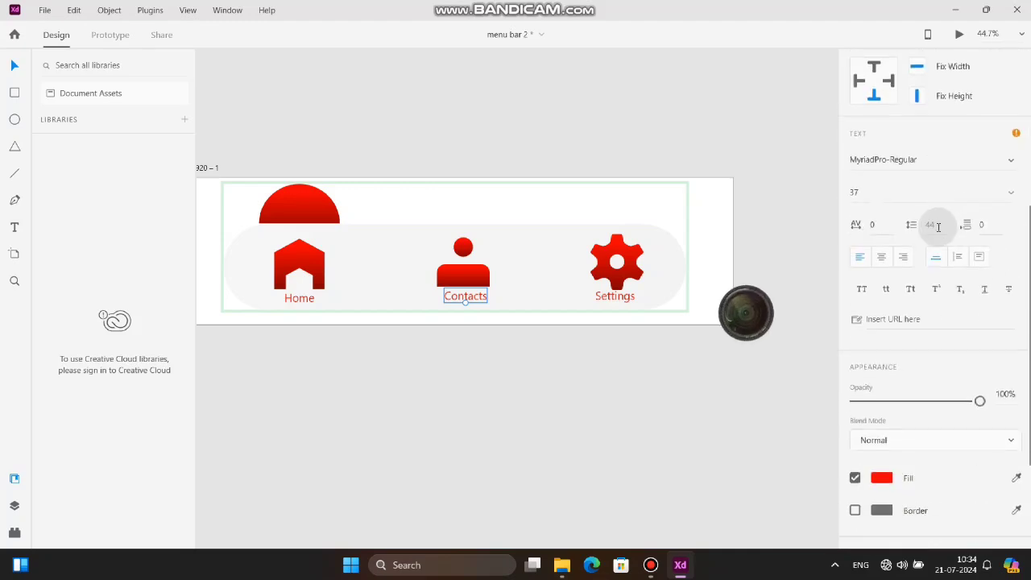
pyautogui.scroll(-1, 913, 437)
pyautogui.moveTo(980, 250); pyautogui.dragTo(701, 299)
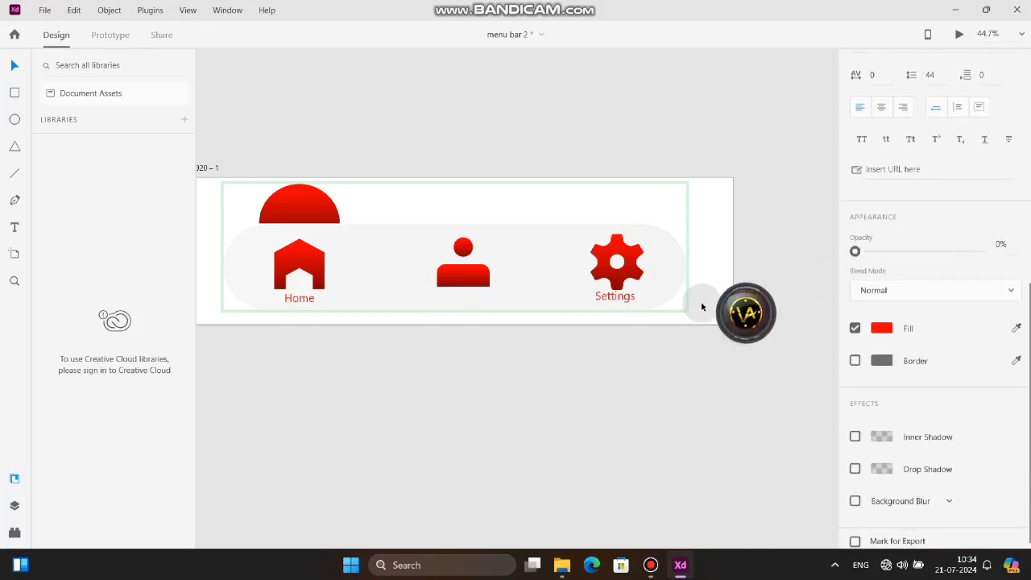
pyautogui.moveTo(980, 251); pyautogui.dragTo(914, 251)
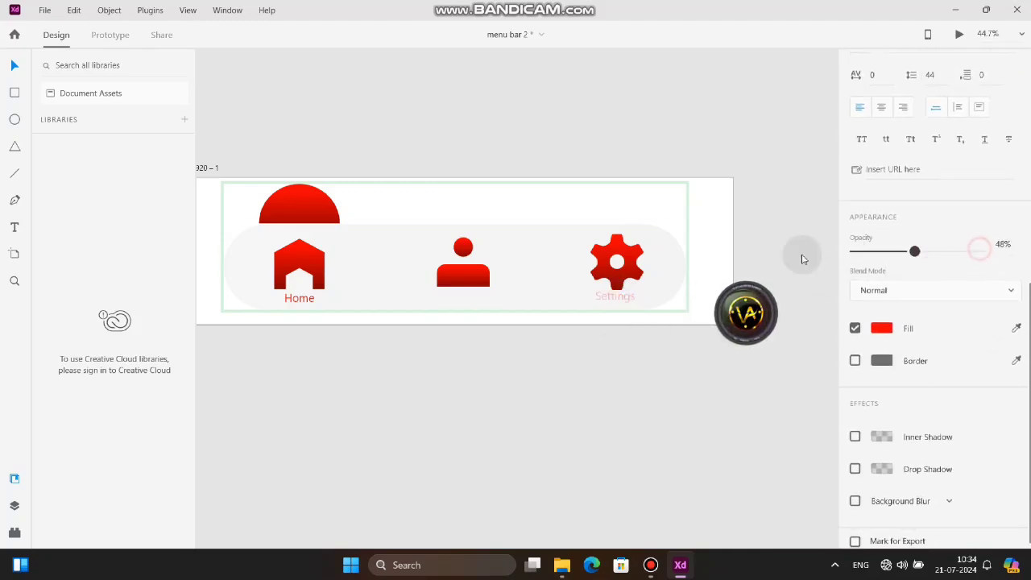
pyautogui.click(607, 394)
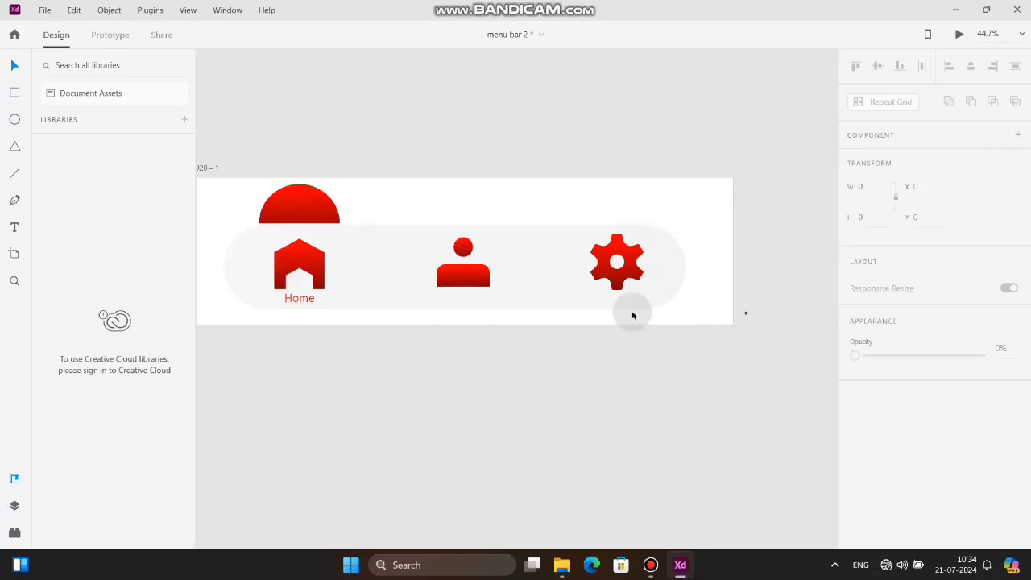
# Delete State 4 from the menu bar component and check the contacts and prof states.
pyautogui.click(410, 260)
pyautogui.click(884, 203)
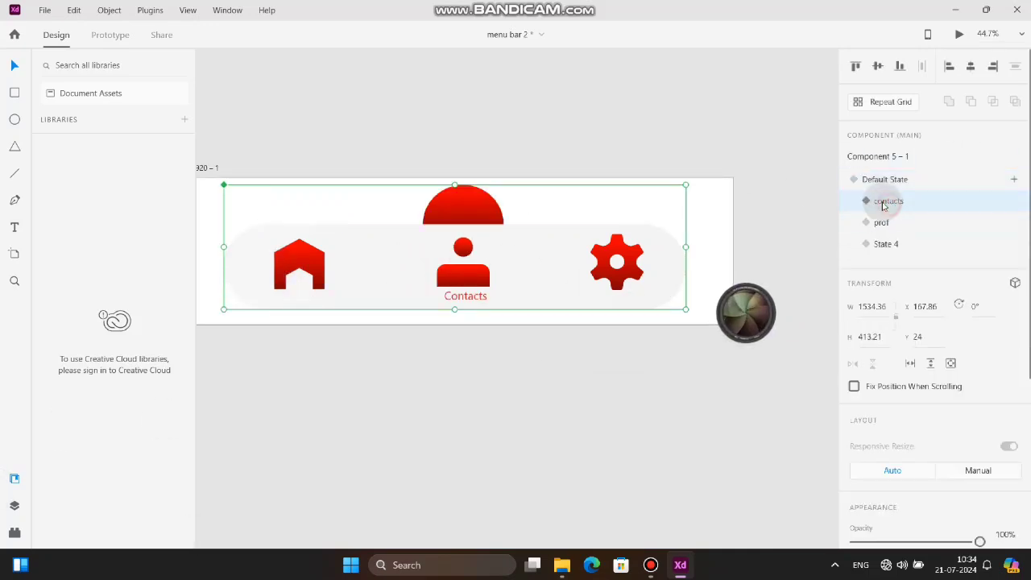
pyautogui.click(876, 222)
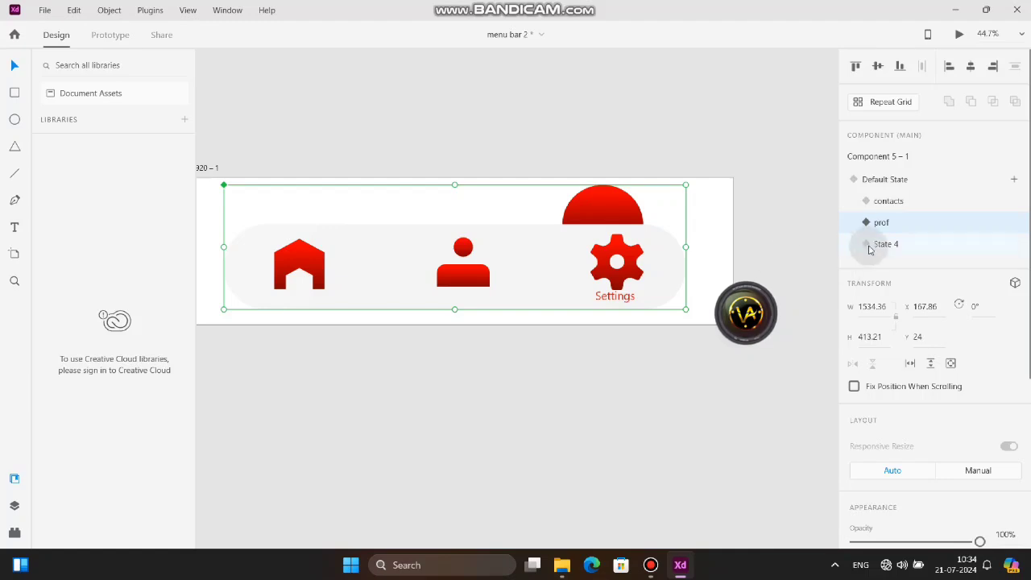
pyautogui.click(884, 245)
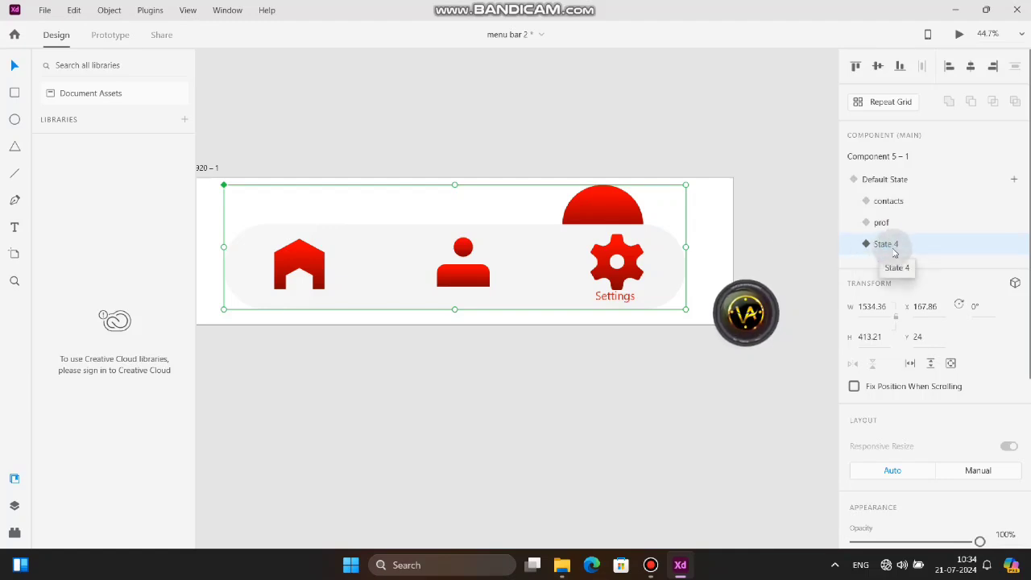
pyautogui.press('Delete')
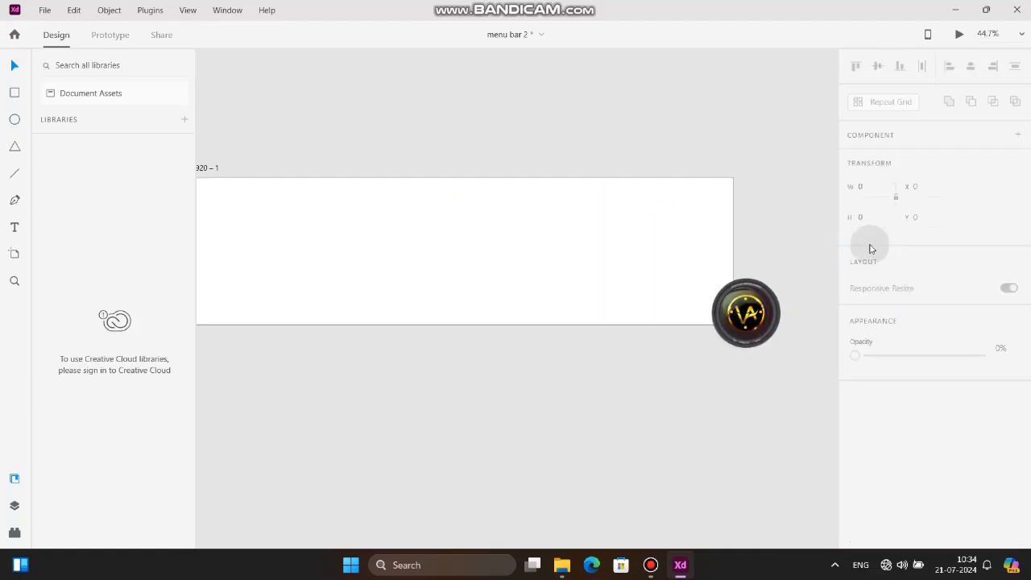
pyautogui.hotkey('ctrl', 'z')
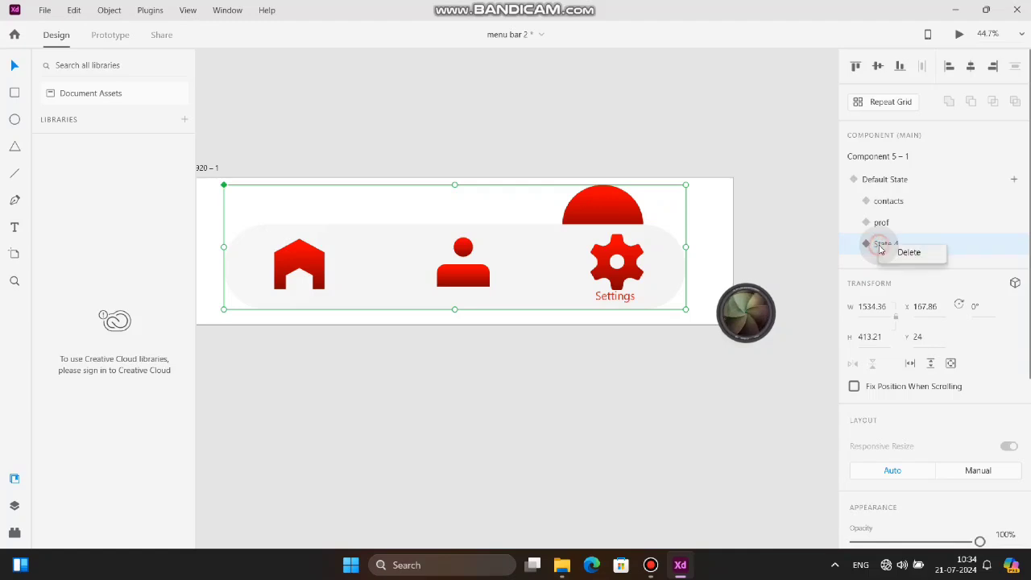
pyautogui.click(909, 256)
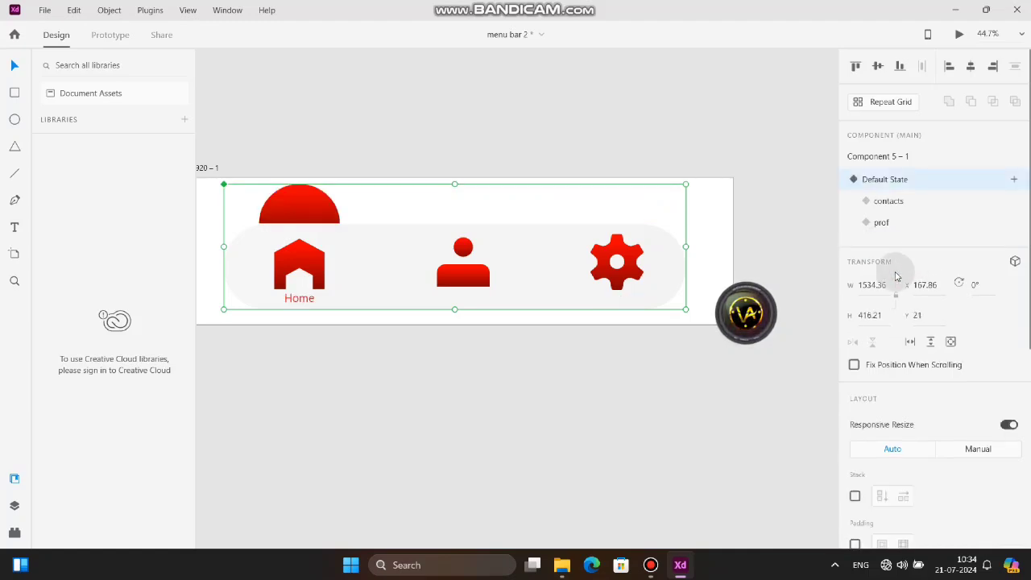
pyautogui.click(372, 416)
pyautogui.click(376, 276)
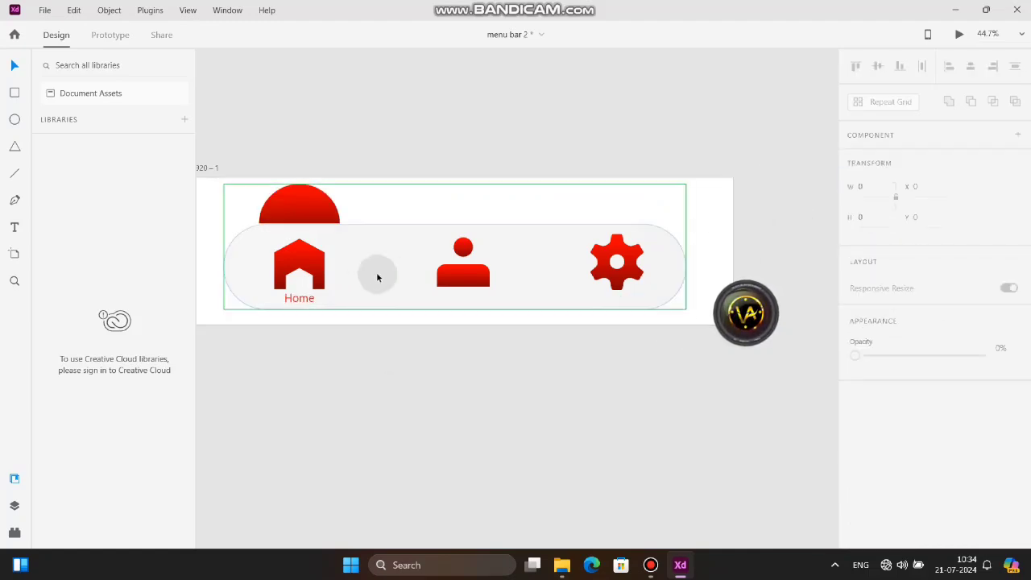
pyautogui.click(903, 202)
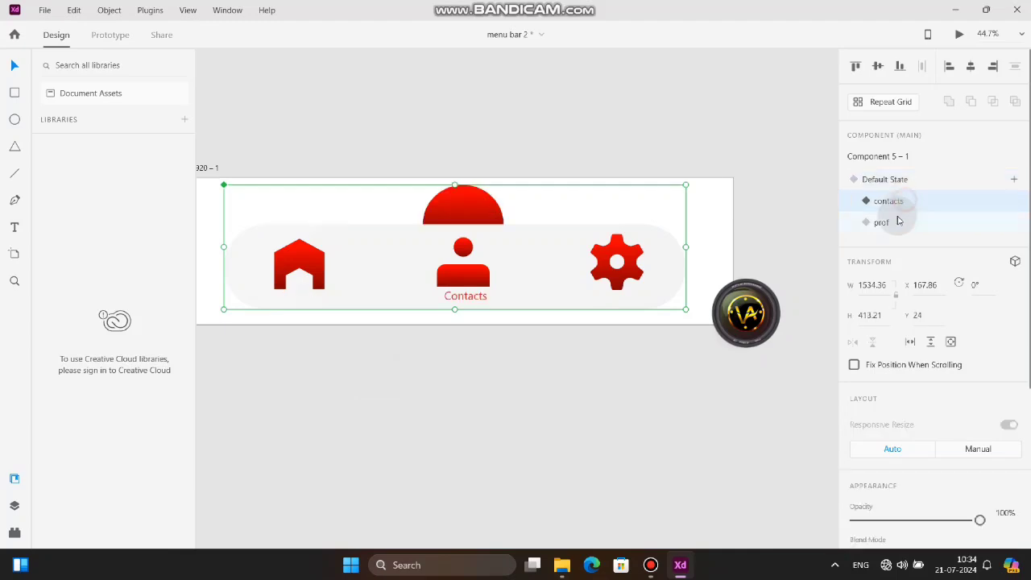
pyautogui.click(882, 224)
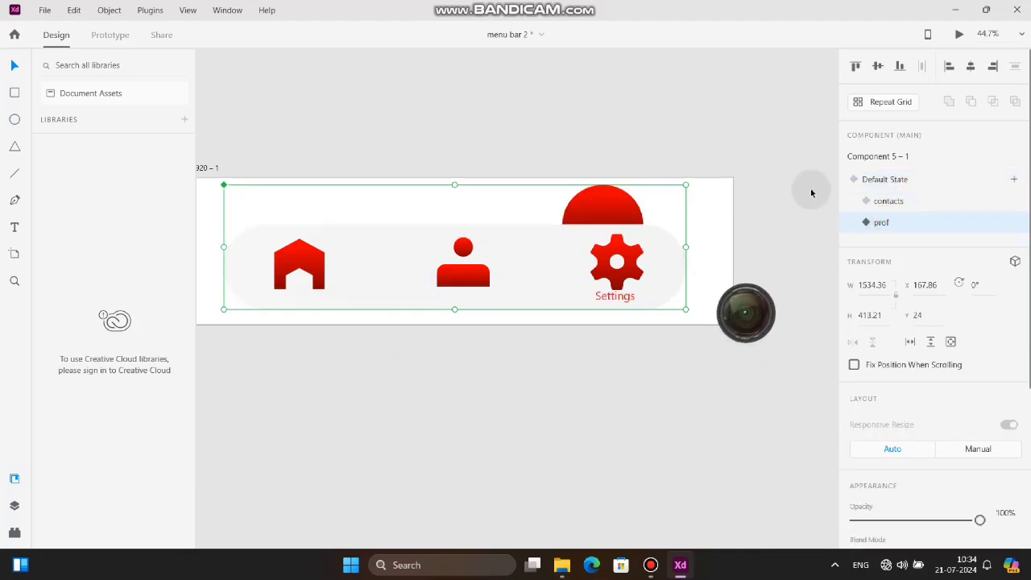
# In Prototype mode, wire the Home icon of the default state to Component 5 – 1 with a Tap trigger and Scroll To action.
pyautogui.click(870, 180)
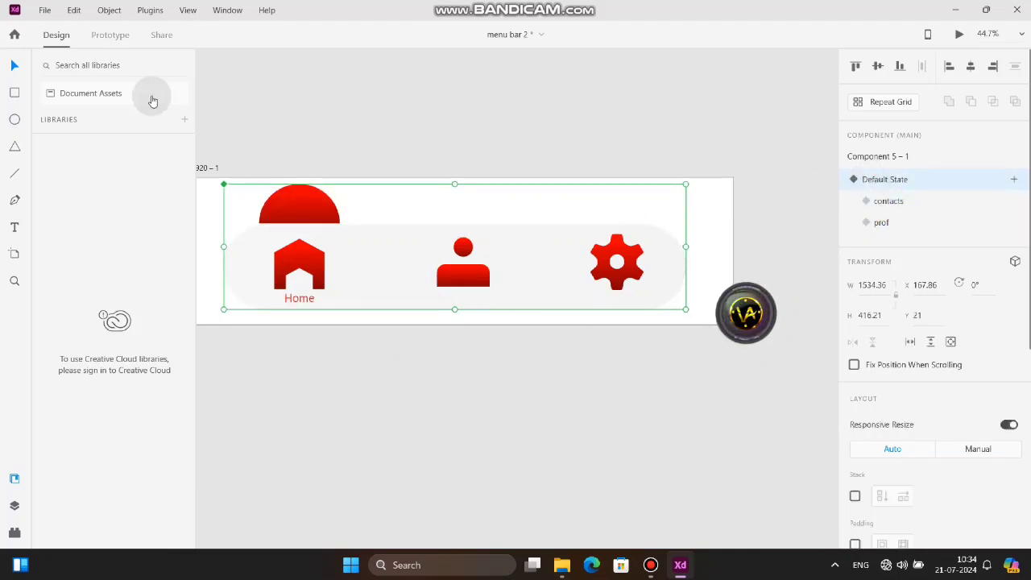
pyautogui.click(101, 36)
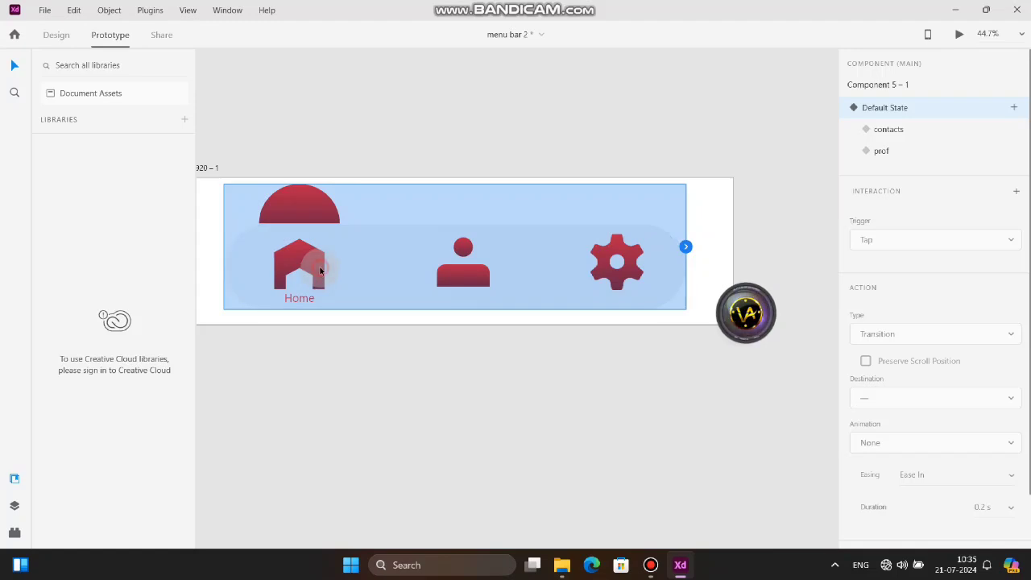
pyautogui.click(295, 343)
pyautogui.click(311, 207)
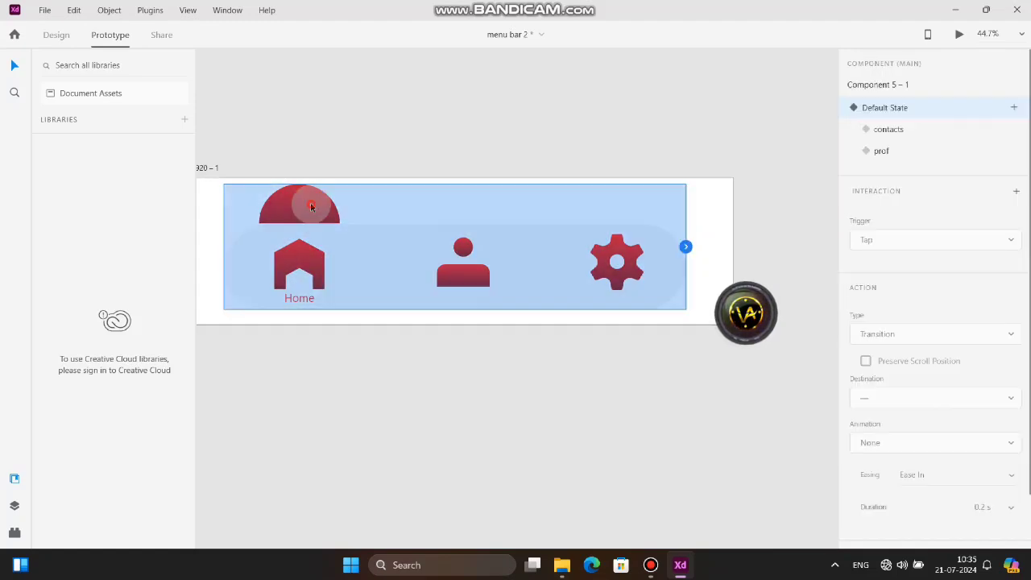
pyautogui.doubleClick(294, 257)
pyautogui.moveTo(325, 265); pyautogui.dragTo(373, 264)
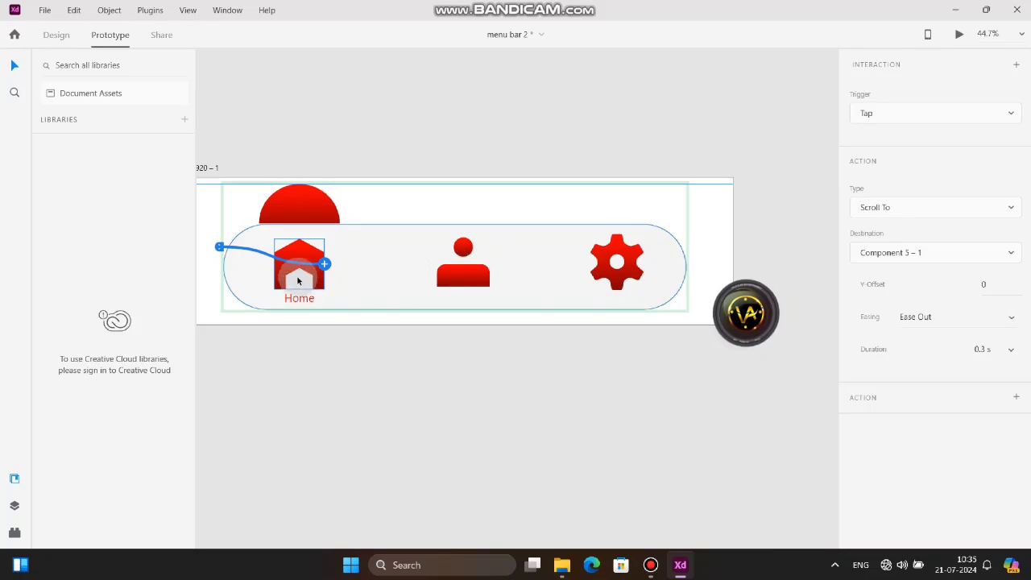
pyautogui.moveTo(324, 263); pyautogui.dragTo(462, 246)
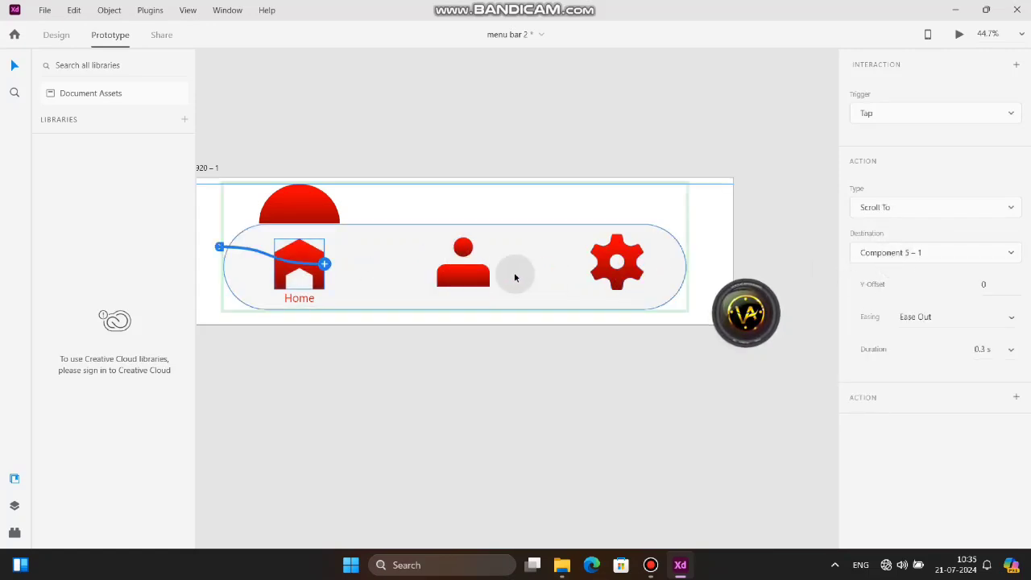
# Wire the contacts icon and the gear icon to Component 5 – 1 with a Tap trigger and Scroll To action.
pyautogui.click(487, 266)
pyautogui.moveTo(491, 263); pyautogui.dragTo(831, 176)
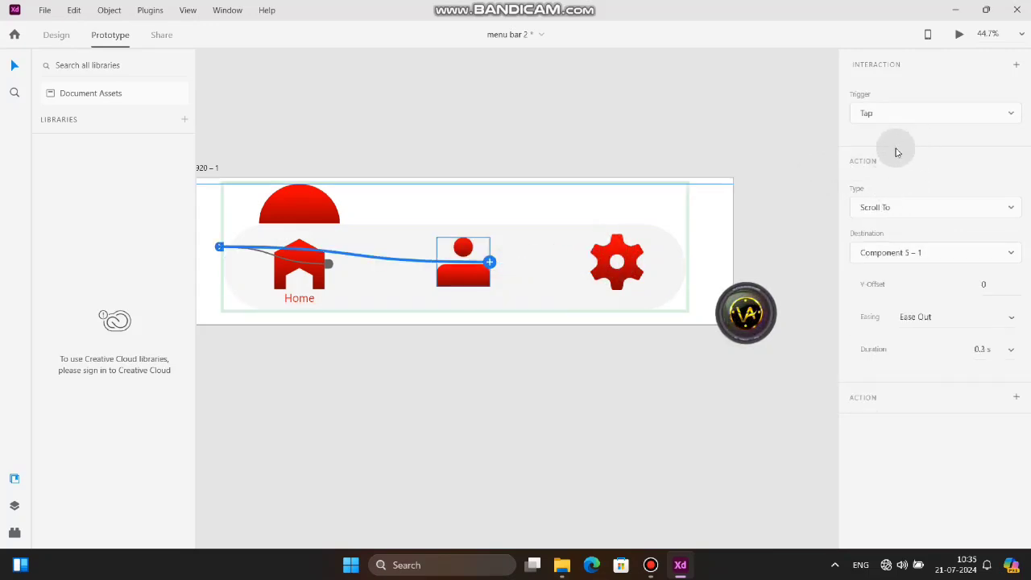
pyautogui.click(640, 268)
pyautogui.doubleClick(640, 268)
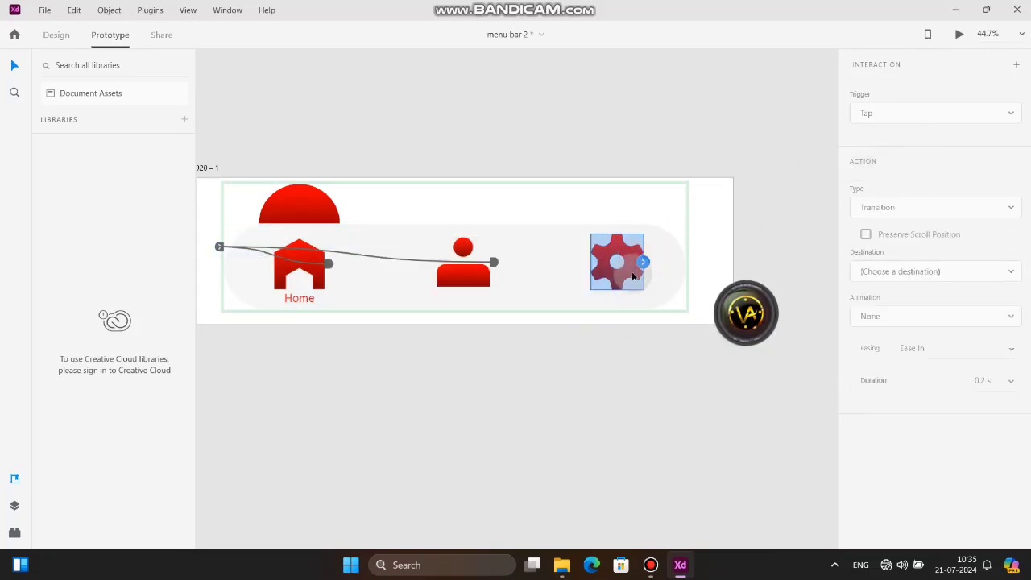
pyautogui.moveTo(585, 295); pyautogui.dragTo(299, 281)
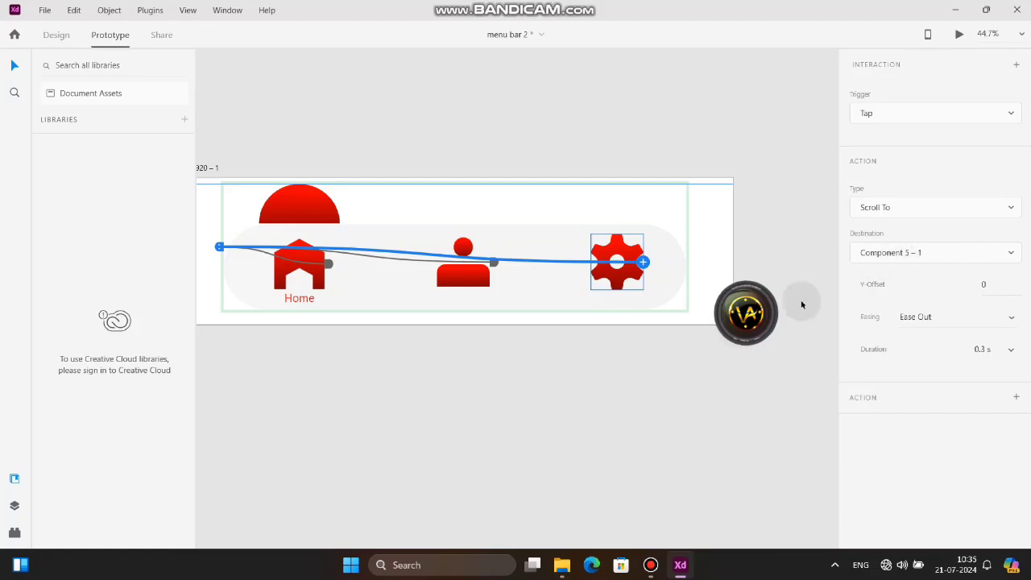
# Set the gear icon's destination to the contacts state and the Home icon's action type to Auto-Animate.
pyautogui.click(1004, 254)
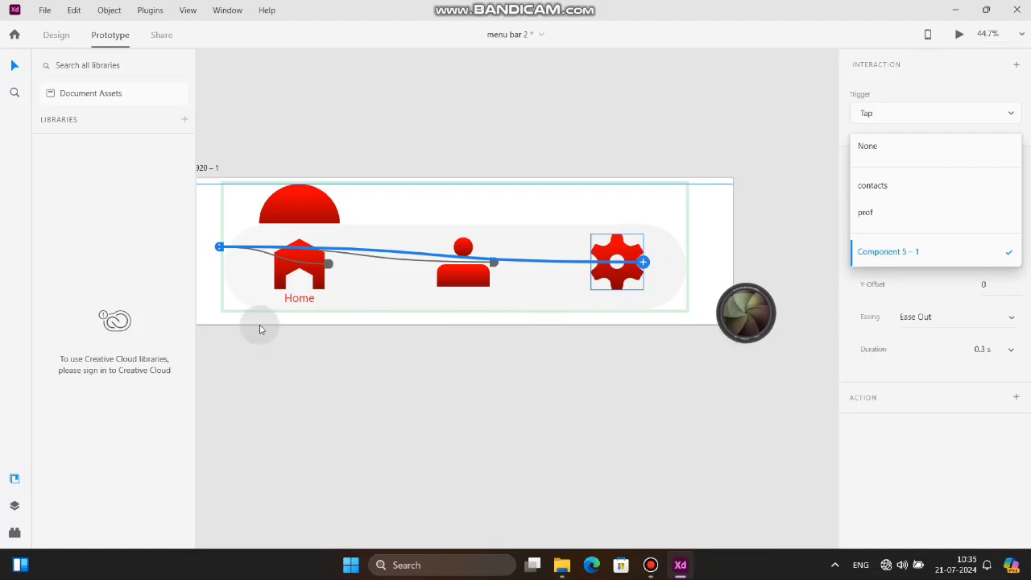
pyautogui.click(872, 185)
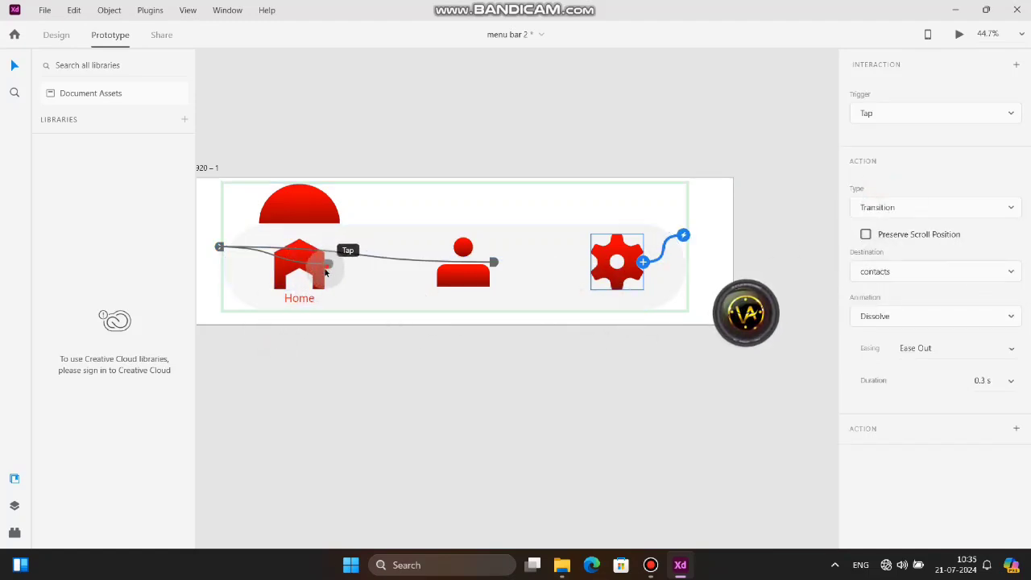
pyautogui.click(325, 273)
pyautogui.click(996, 211)
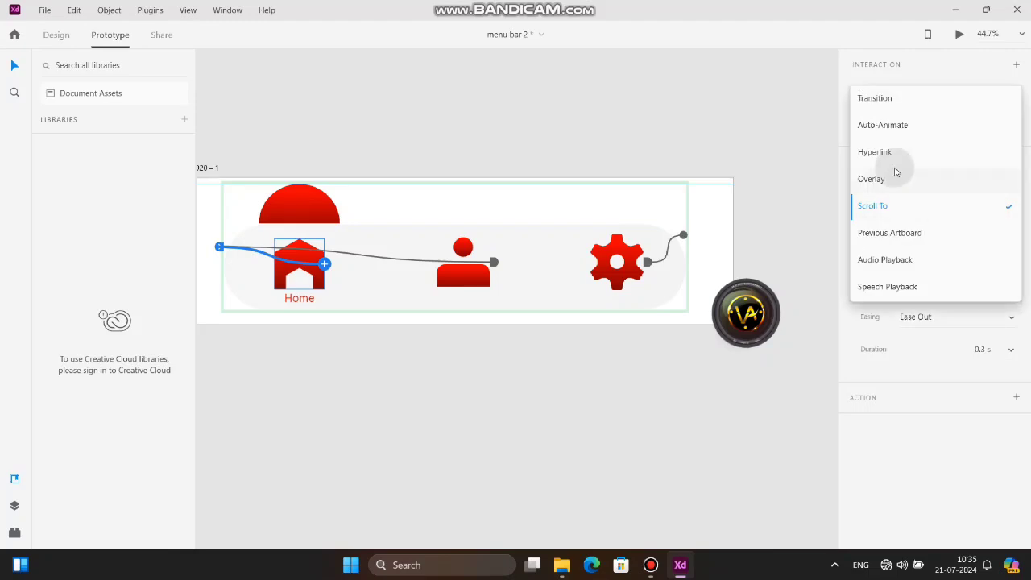
pyautogui.click(878, 129)
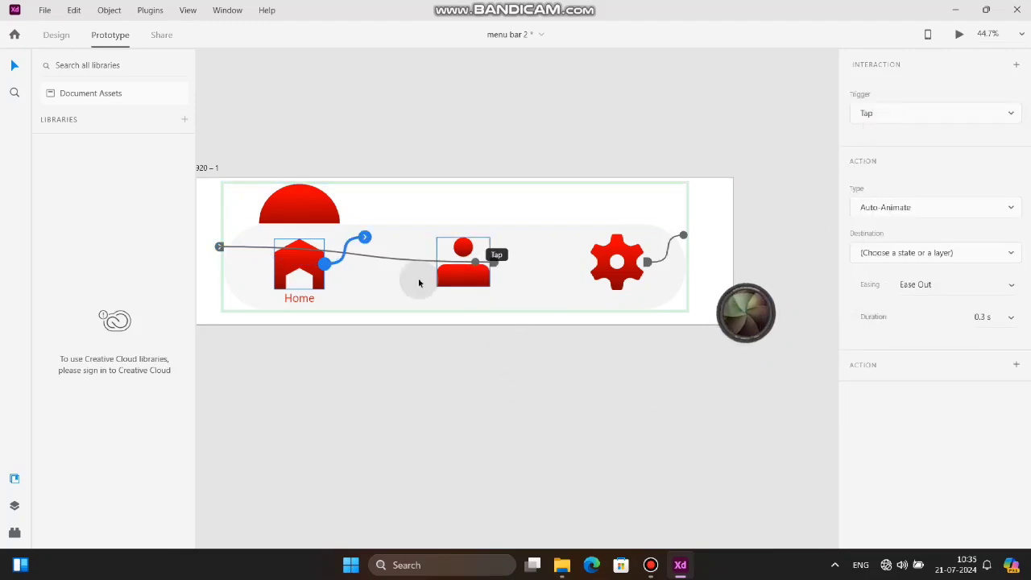
# Change the contacts icon's Tap interaction to the Auto-Animate action type.
pyautogui.click(482, 274)
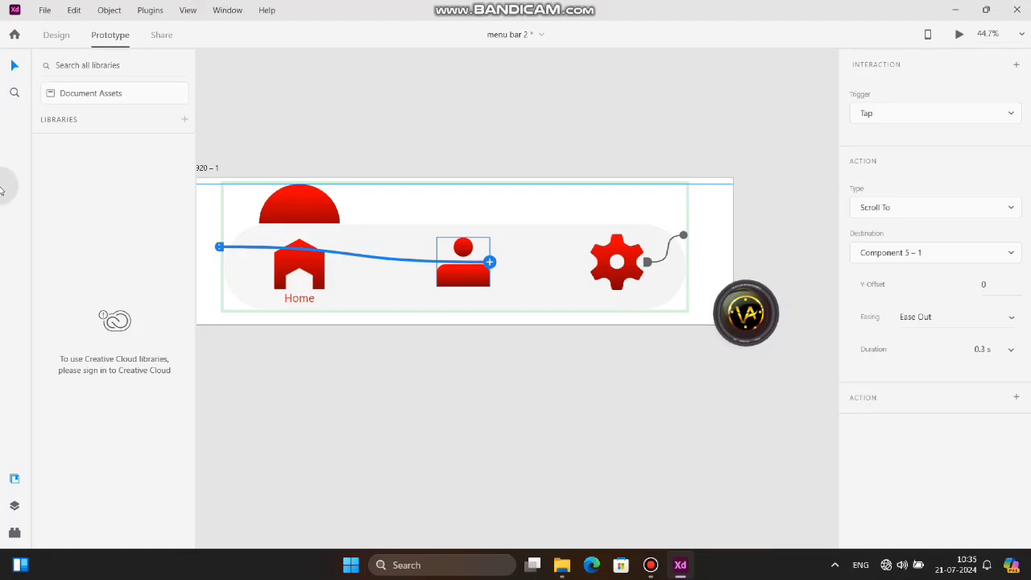
pyautogui.moveTo(214, 250); pyautogui.dragTo(300, 255)
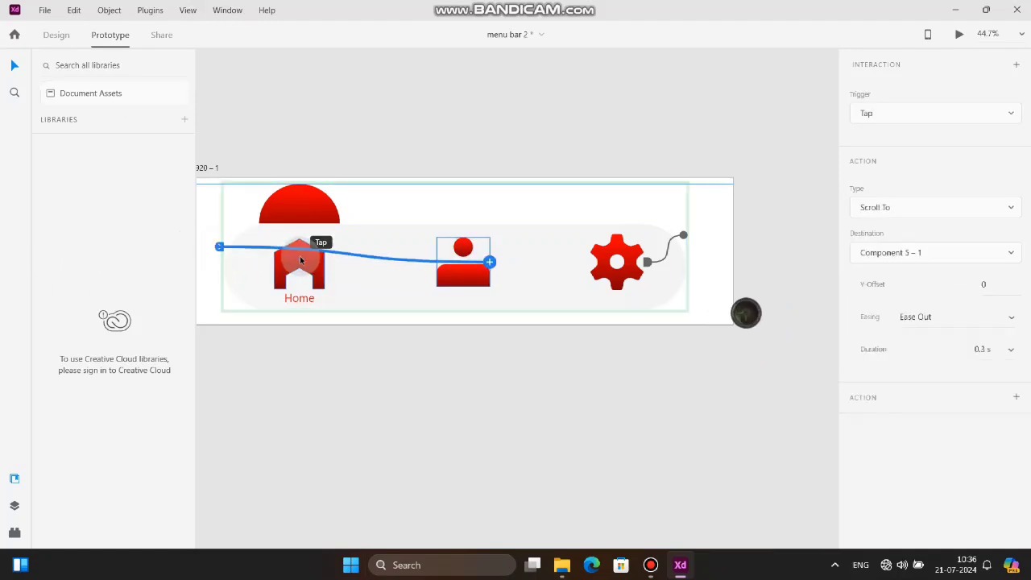
pyautogui.click(976, 209)
pyautogui.click(886, 122)
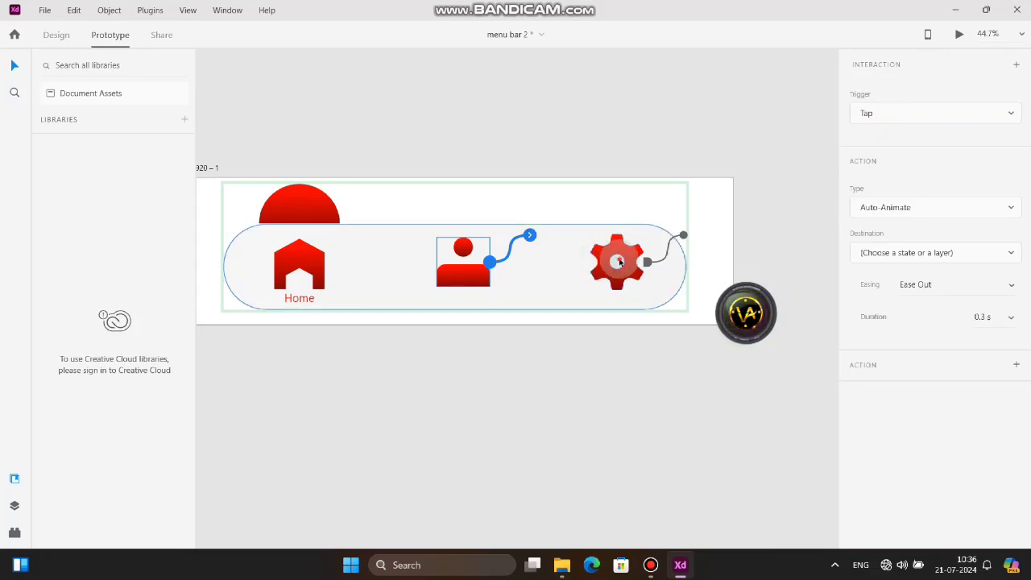
# Rewire the gear icon's Tap interaction to the menu bar component and set its action type to Auto-Animate.
pyautogui.click(629, 262)
pyautogui.click(675, 242)
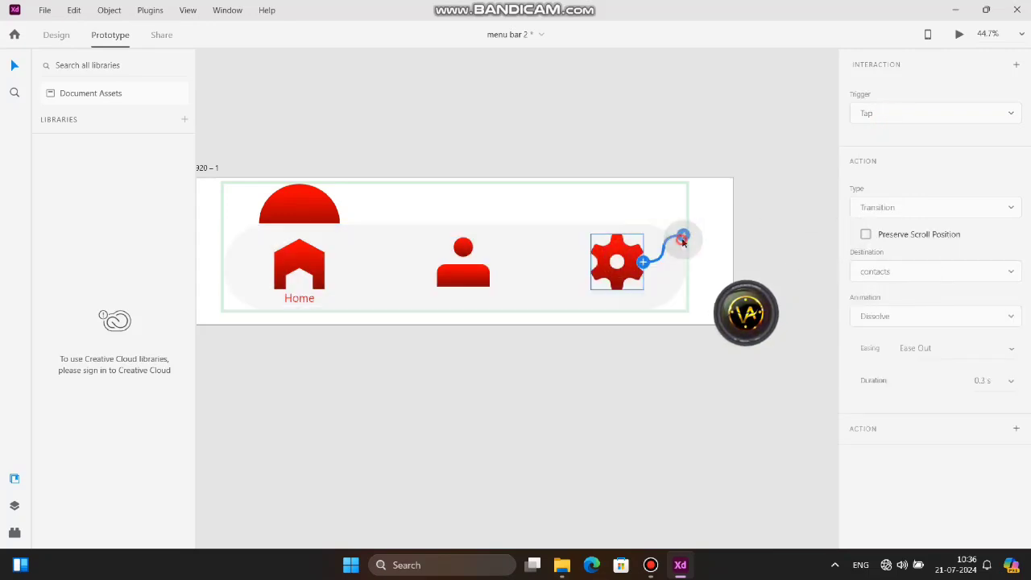
pyautogui.moveTo(684, 240); pyautogui.dragTo(292, 276)
pyautogui.click(921, 203)
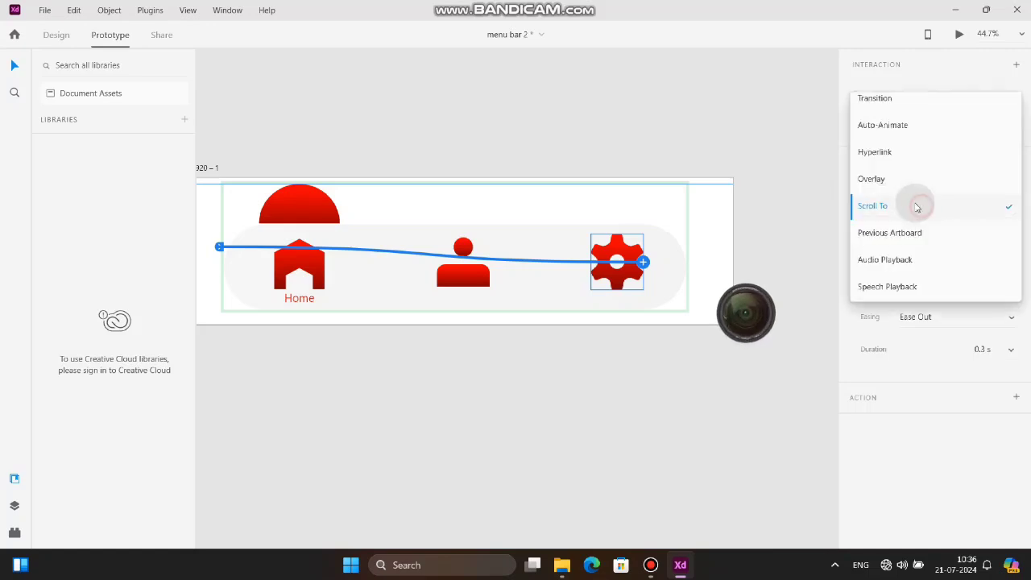
pyautogui.click(899, 132)
# Wire the contacts icon with a Tap trigger, Auto-Animate action and the prof state as destination.
pyautogui.click(476, 277)
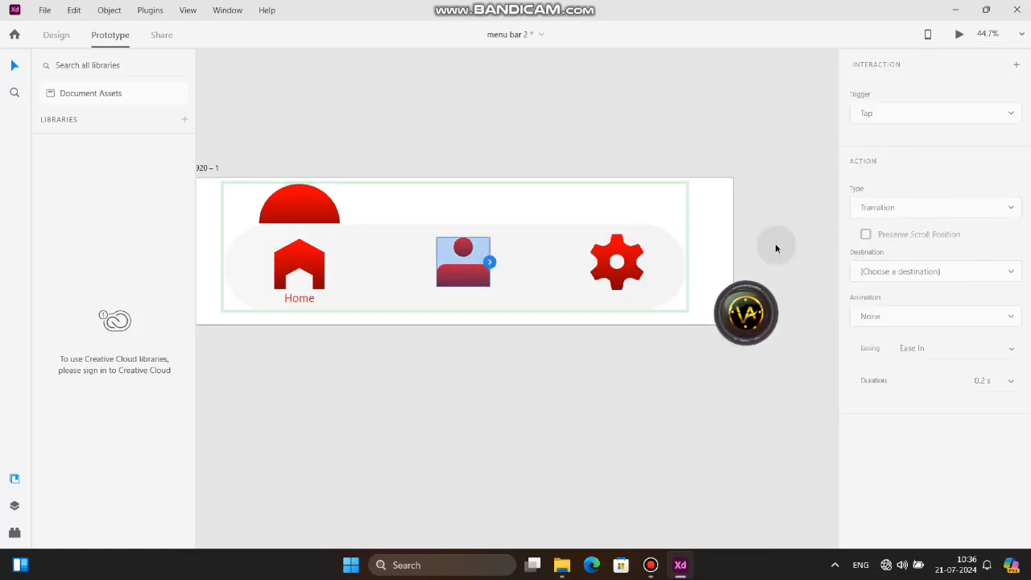
pyautogui.moveTo(488, 262); pyautogui.dragTo(626, 261)
pyautogui.click(975, 208)
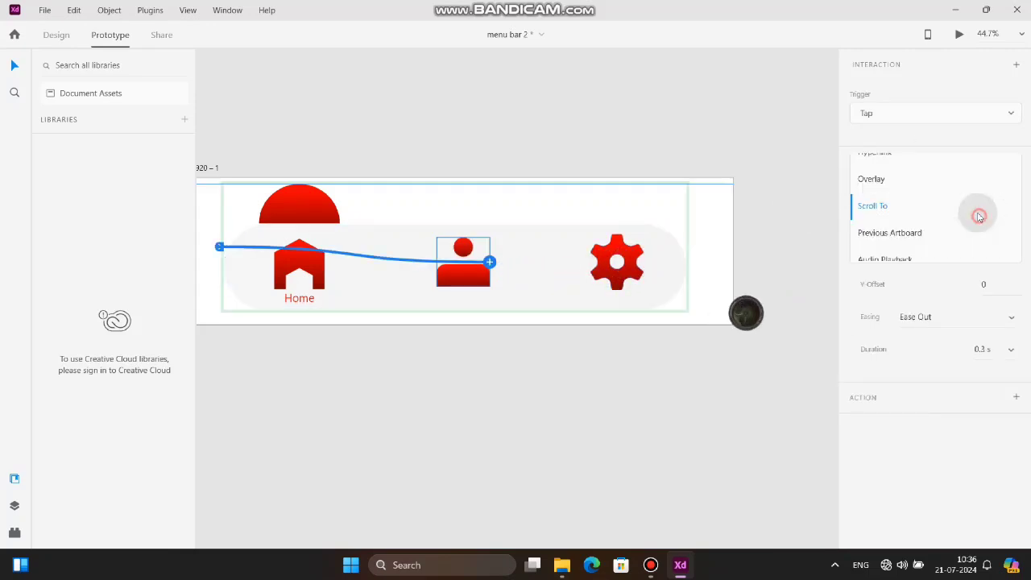
pyautogui.click(893, 133)
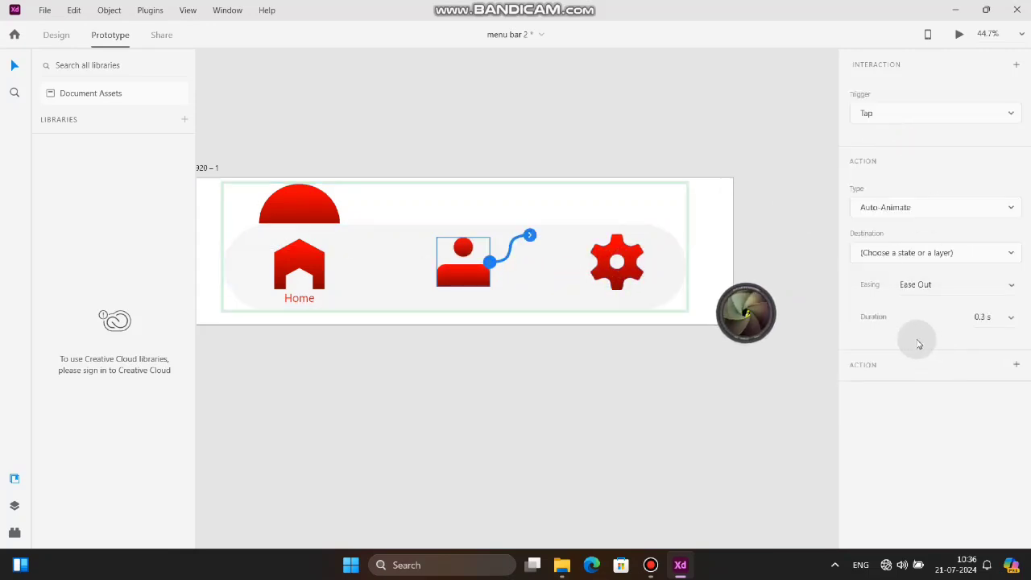
pyautogui.click(960, 253)
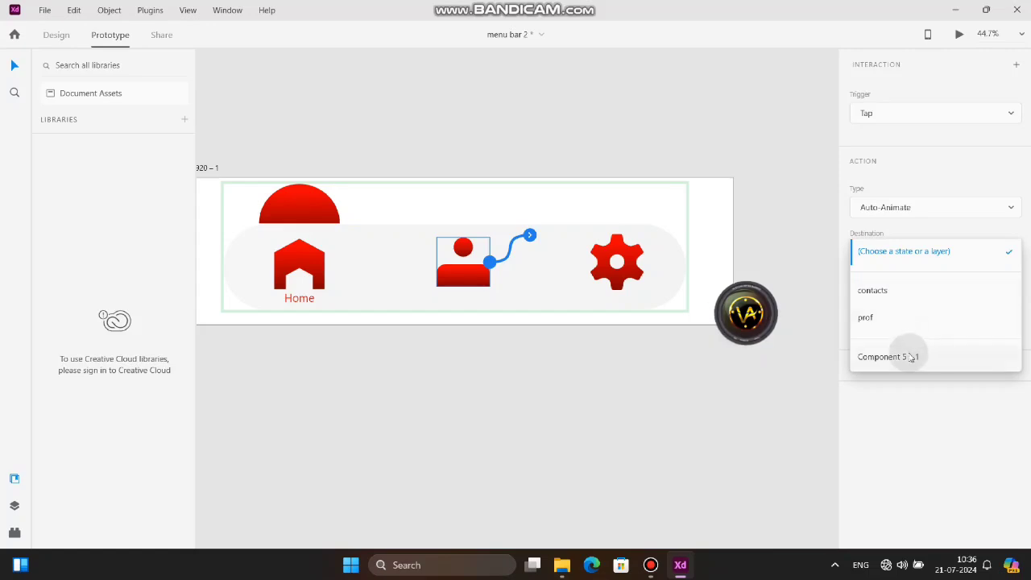
pyautogui.click(882, 318)
# Wire the gear icon of the default state to the menu bar component.
pyautogui.click(429, 385)
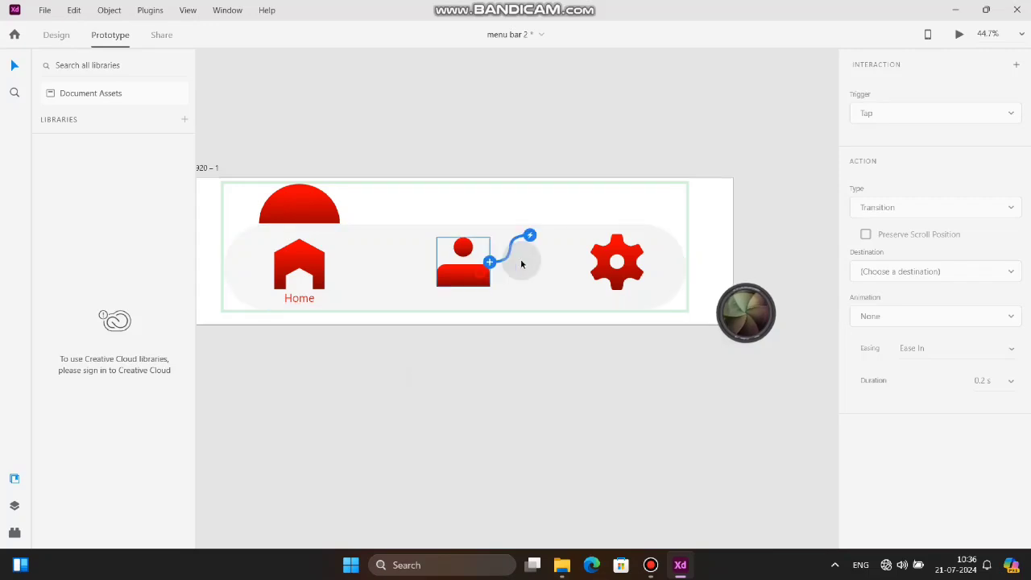
pyautogui.click(600, 259)
pyautogui.click(601, 258)
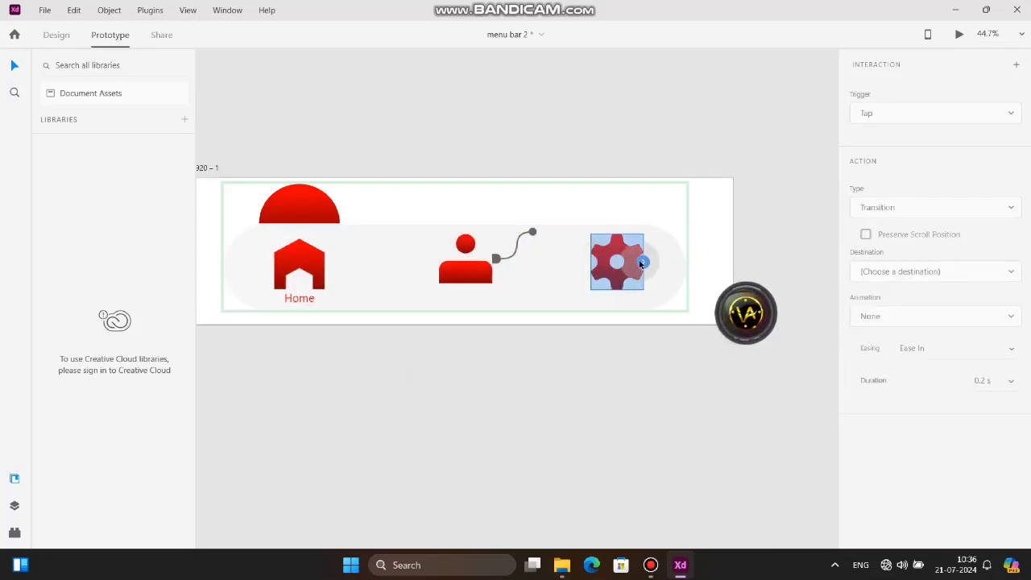
pyautogui.moveTo(646, 262); pyautogui.dragTo(729, 250)
# Wire the Home icon to the menu bar component and set its action type to Transition.
pyautogui.click(395, 270)
pyautogui.click(984, 207)
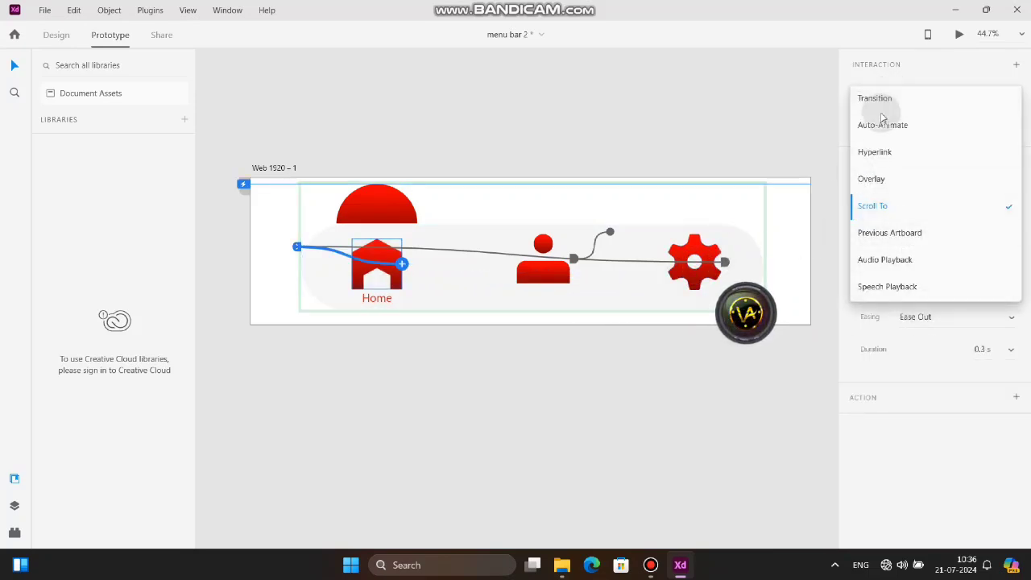
pyautogui.click(878, 100)
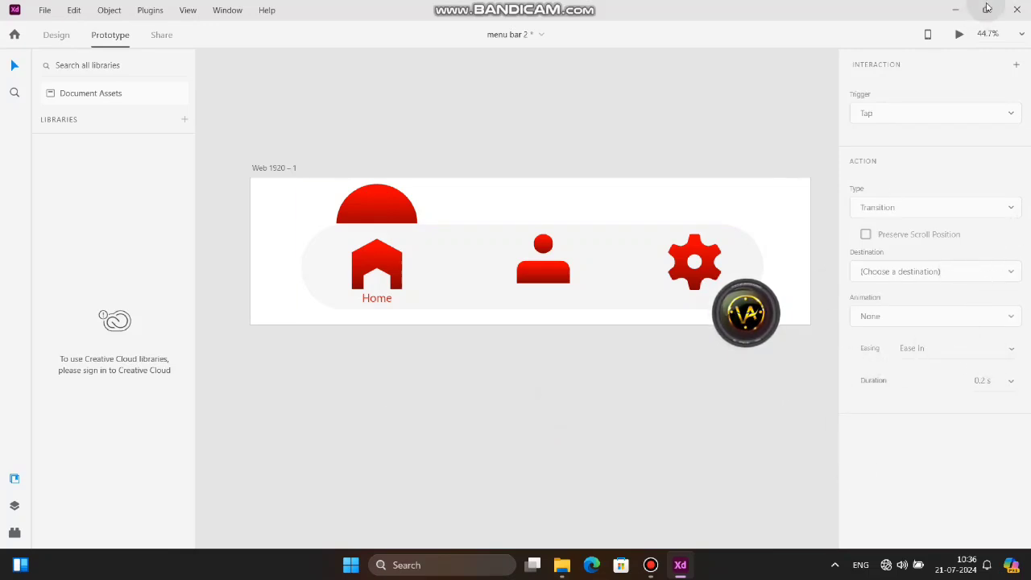
pyautogui.click(682, 568)
pyautogui.click(678, 564)
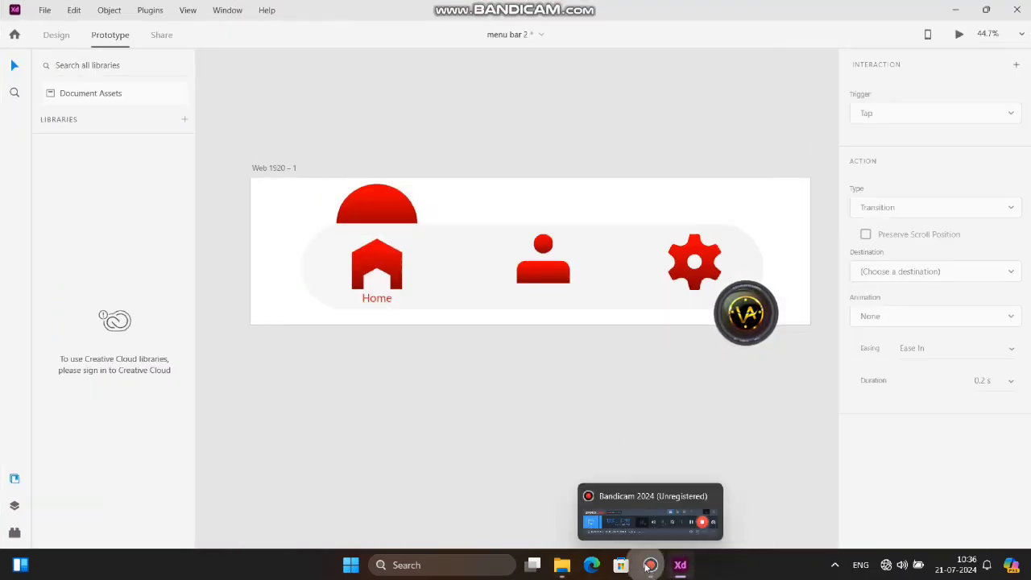
pyautogui.click(651, 566)
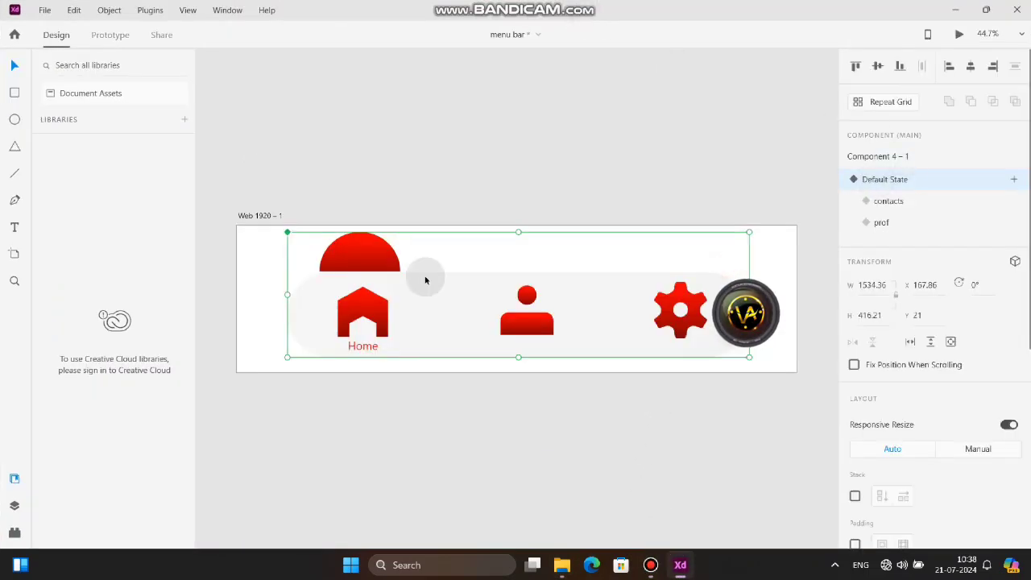
# Preview the menu bar prototype and test switching between the Home, Contacts and Settings icons, closing the preview when done.
pyautogui.click(467, 170)
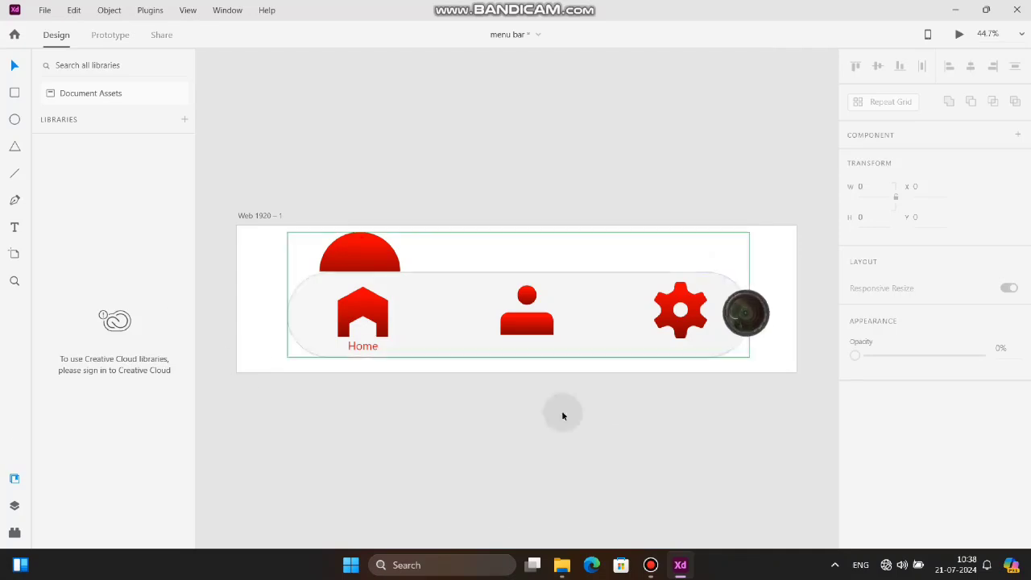
pyautogui.click(960, 37)
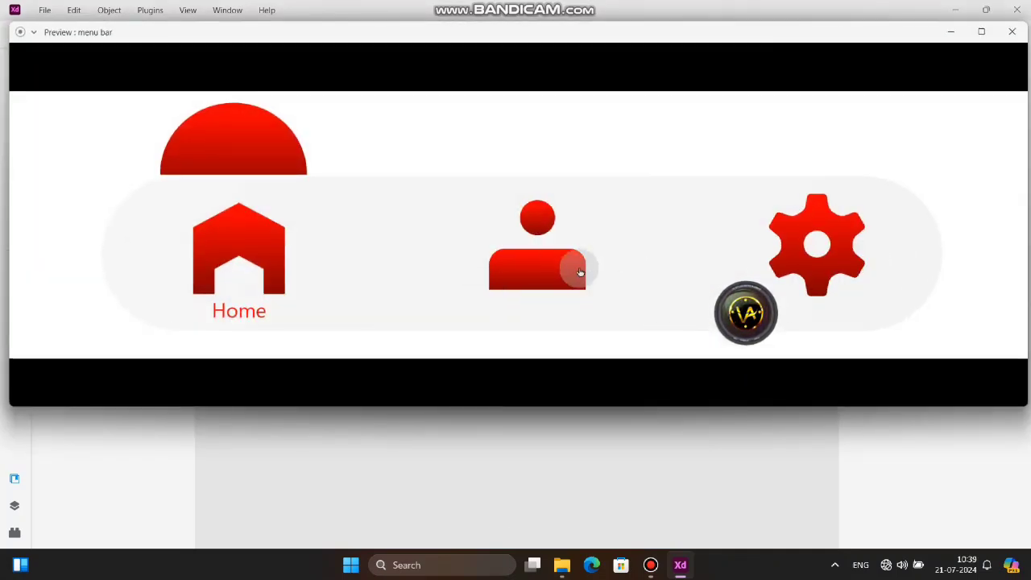
pyautogui.click(580, 272)
pyautogui.click(806, 262)
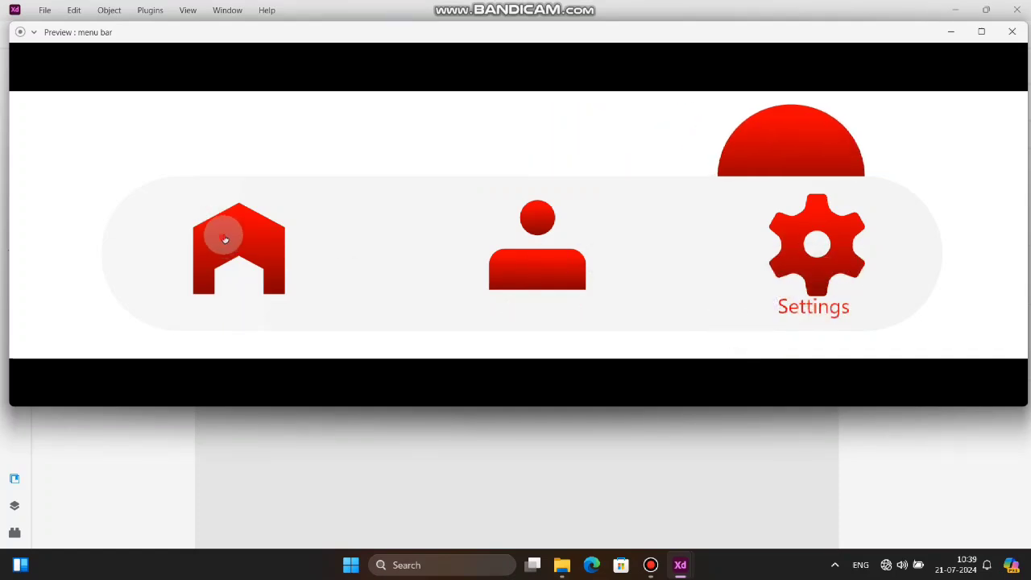
pyautogui.click(224, 239)
pyautogui.click(820, 263)
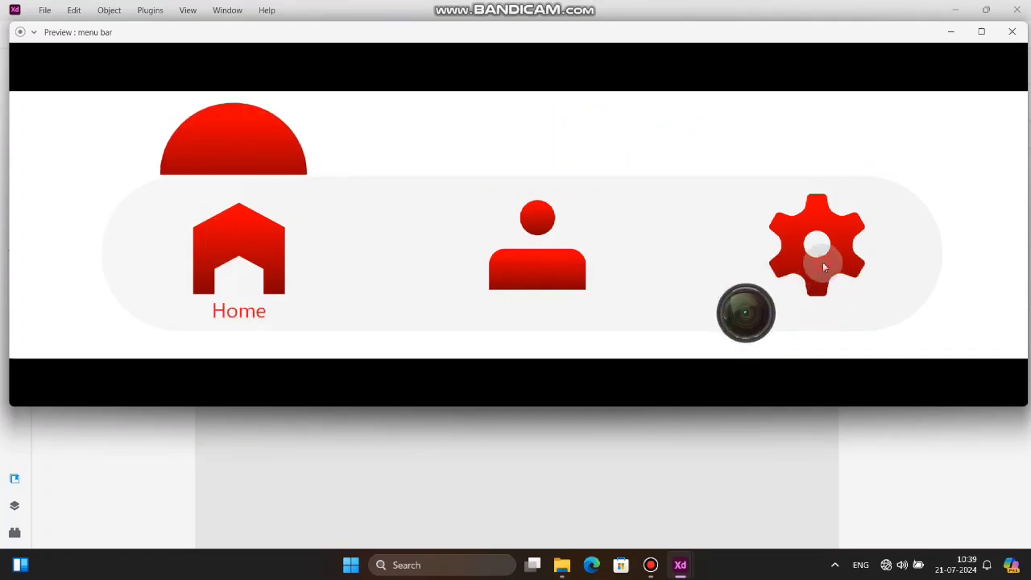
pyautogui.click(538, 218)
pyautogui.click(259, 228)
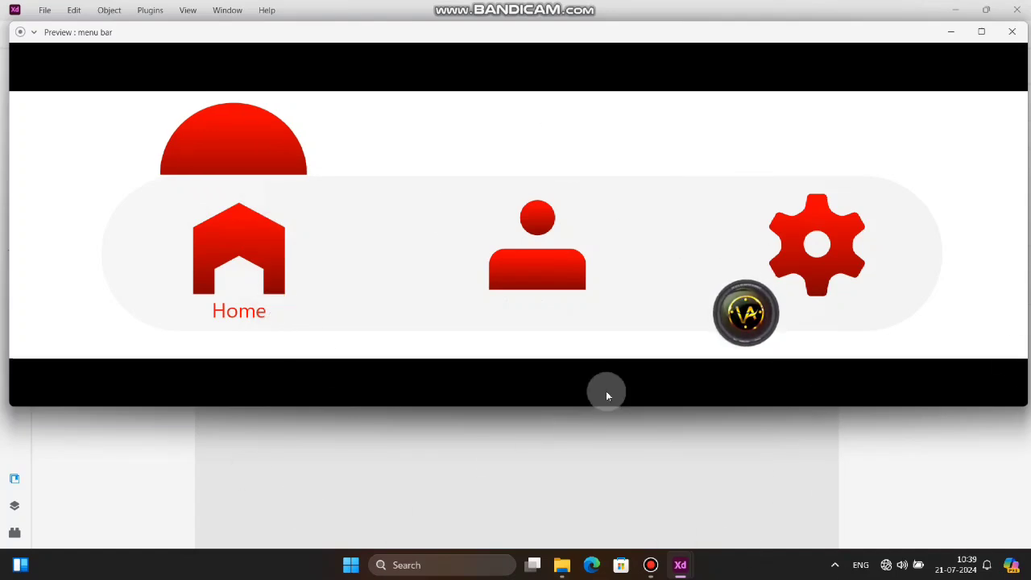
pyautogui.click(558, 265)
pyautogui.click(823, 231)
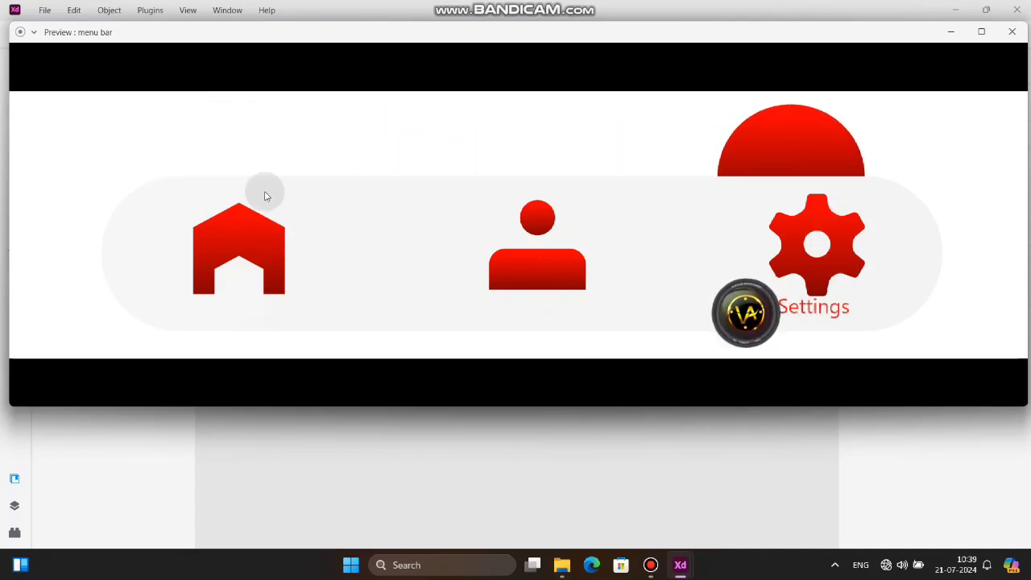
pyautogui.click(219, 242)
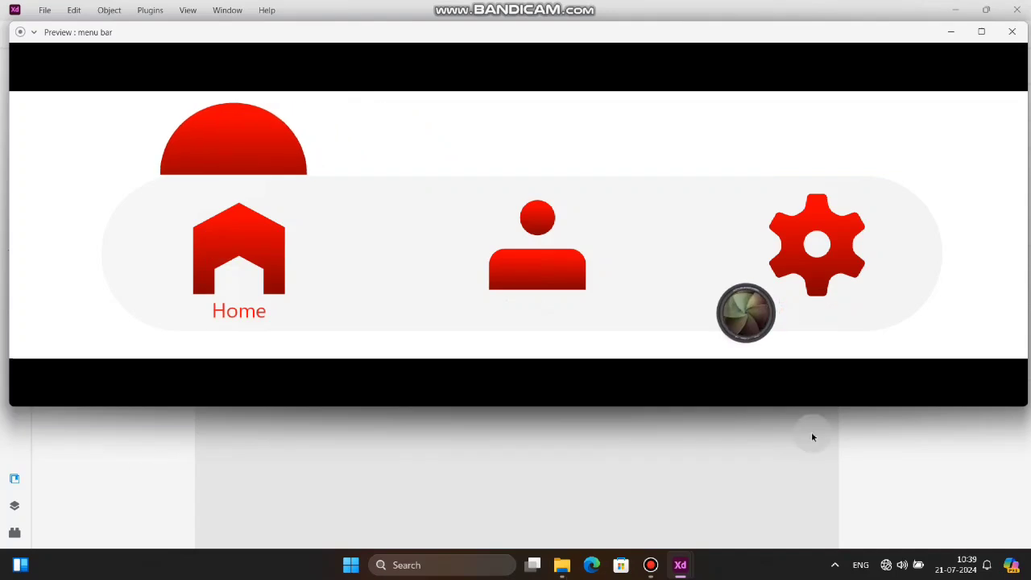
pyautogui.click(817, 234)
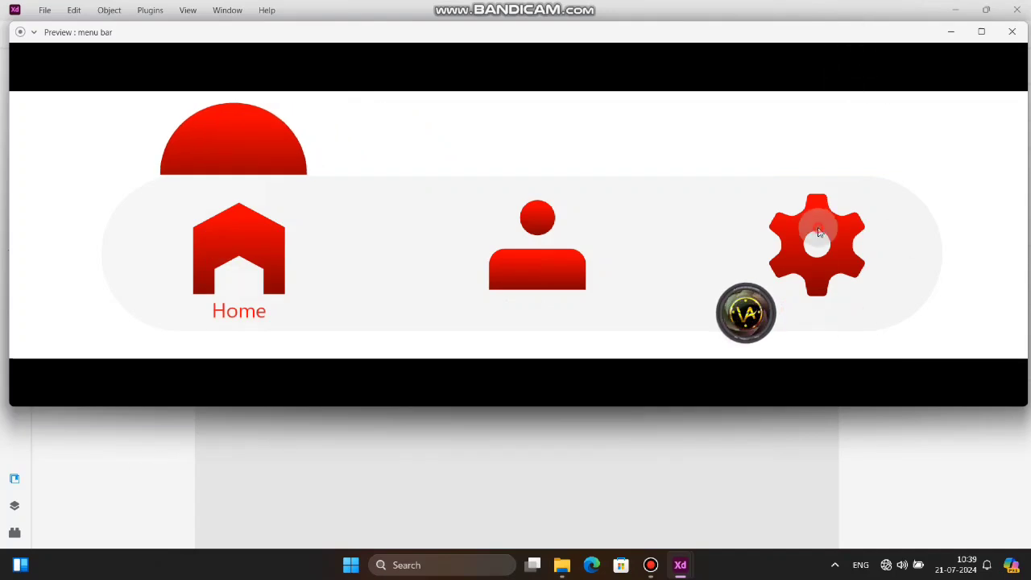
pyautogui.click(565, 291)
pyautogui.click(263, 241)
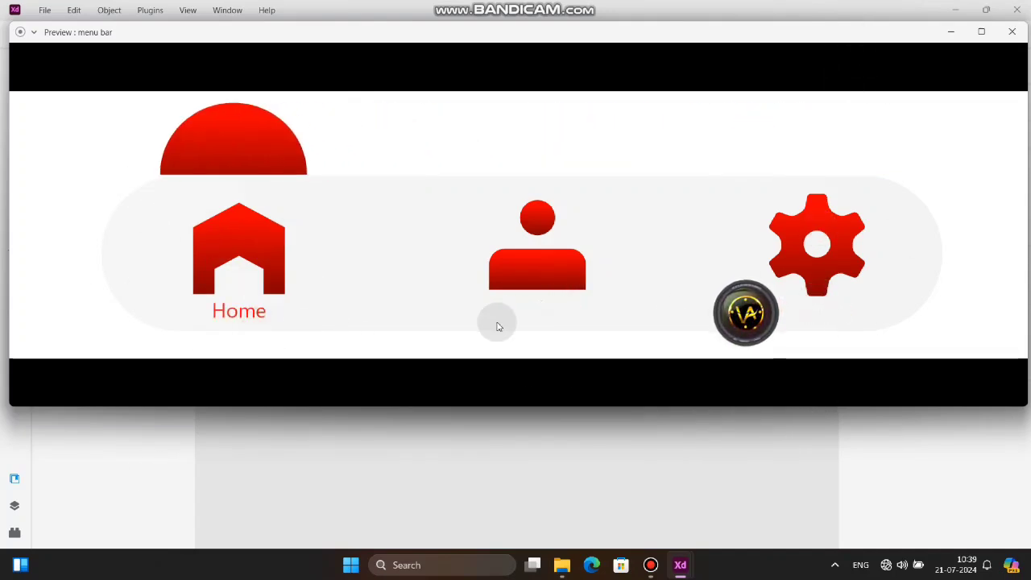
pyautogui.click(1012, 31)
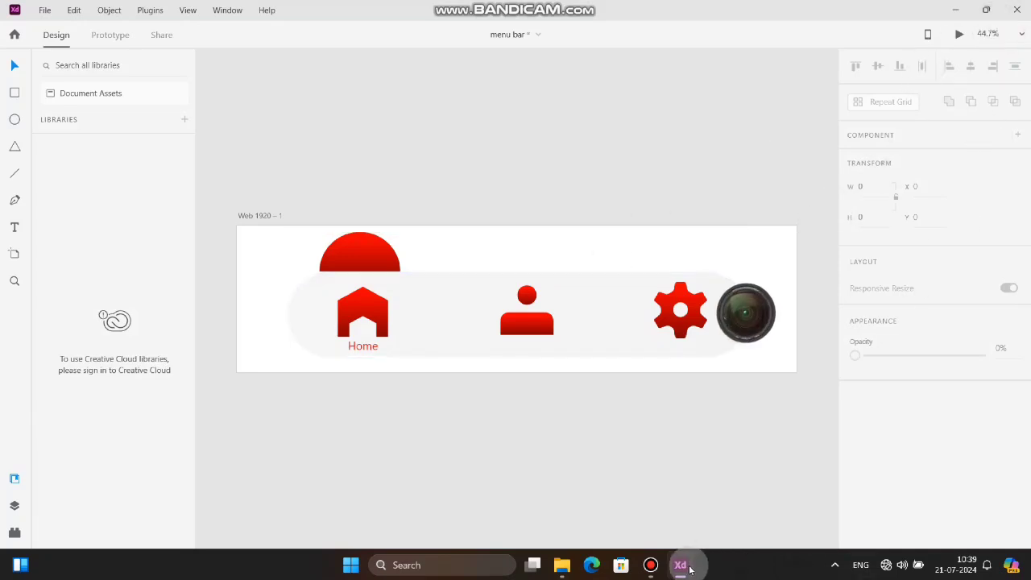
pyautogui.click(649, 565)
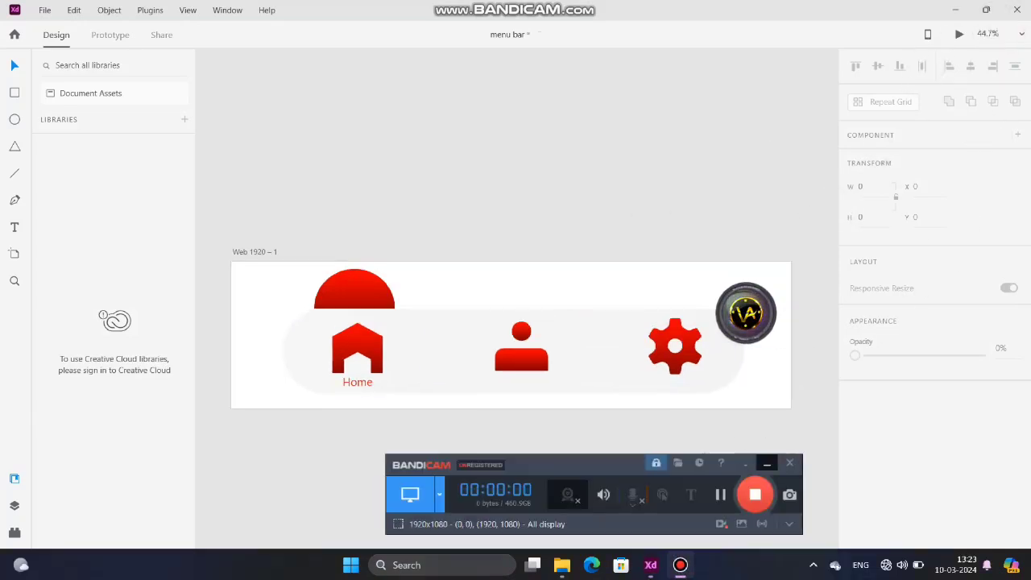
pyautogui.click(766, 463)
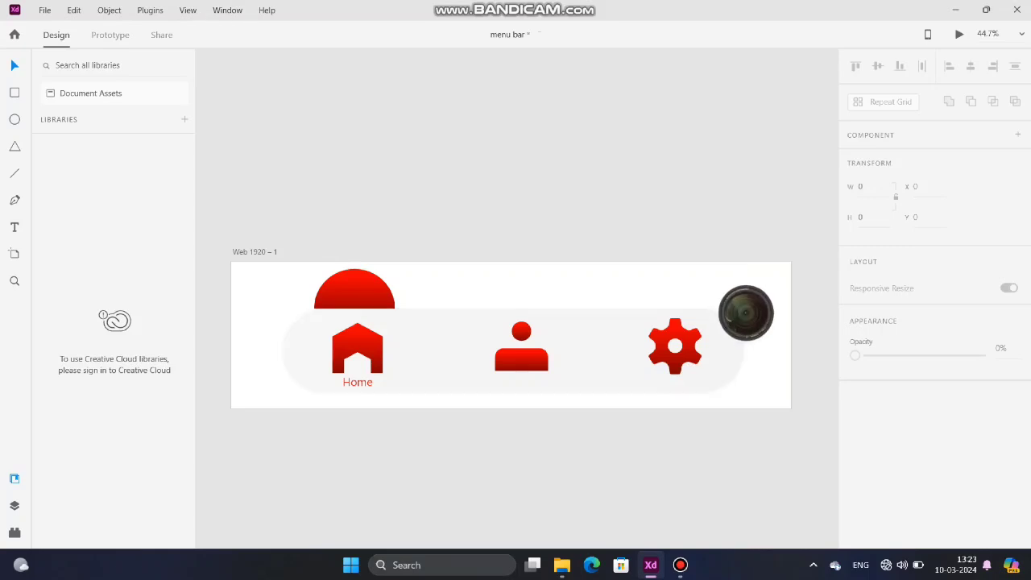
# Review the pro and set states of the menu bar component, ending on the default state.
pyautogui.click(739, 314)
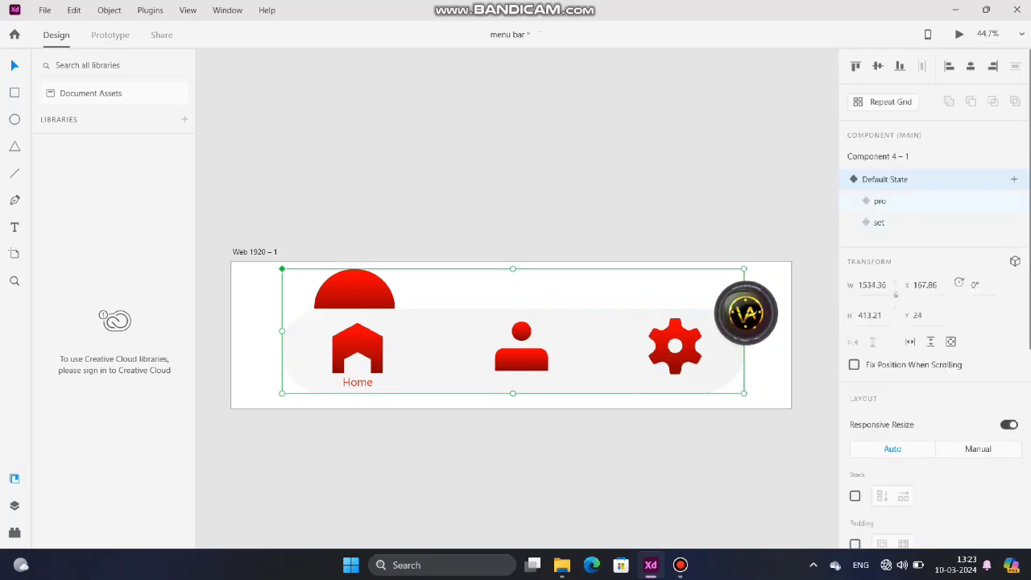
pyautogui.click(879, 201)
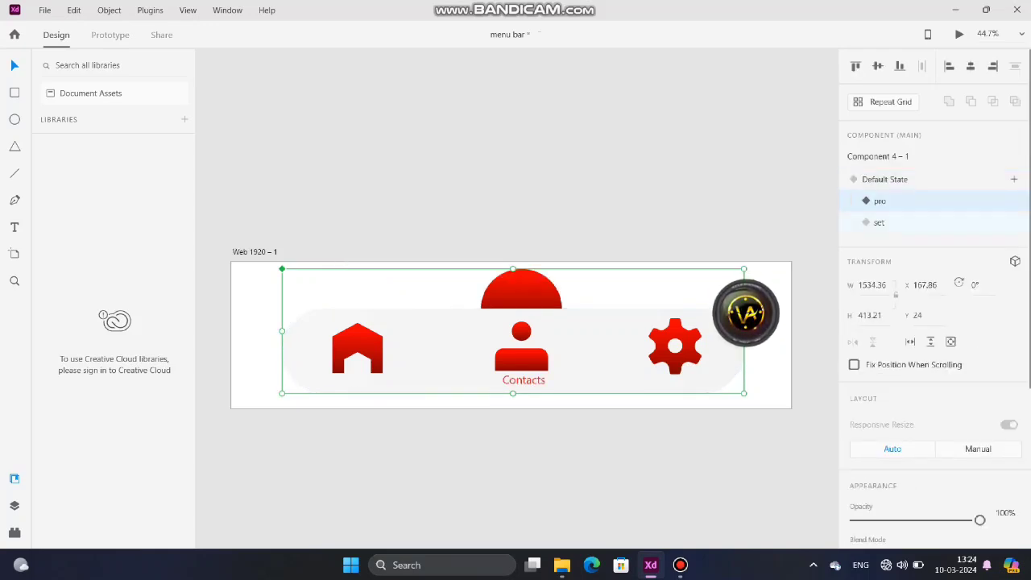
pyautogui.click(879, 222)
pyautogui.click(884, 178)
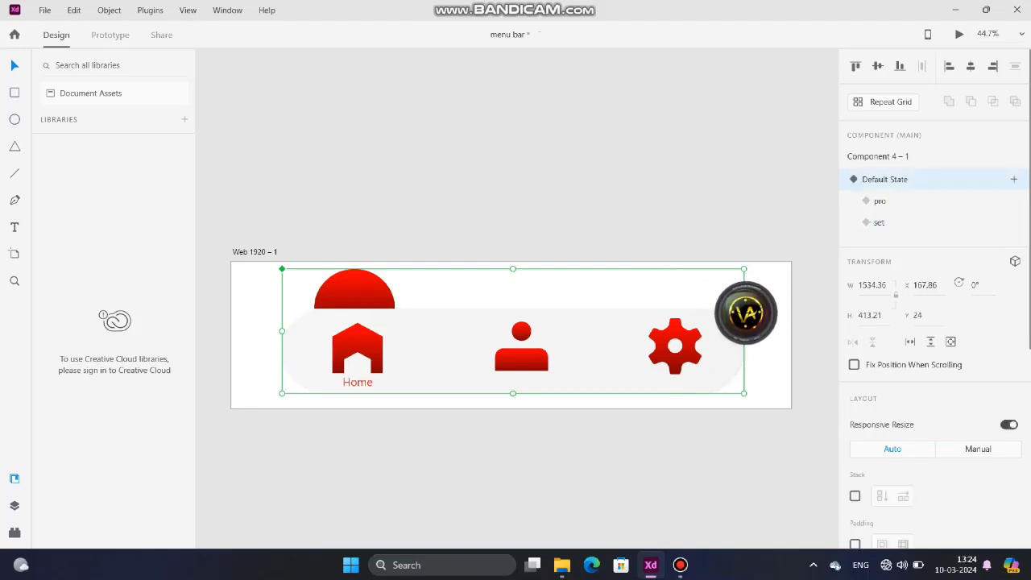
# Switch to Prototype mode and test the menu bar's icon switching in a maximized preview.
pyautogui.click(110, 34)
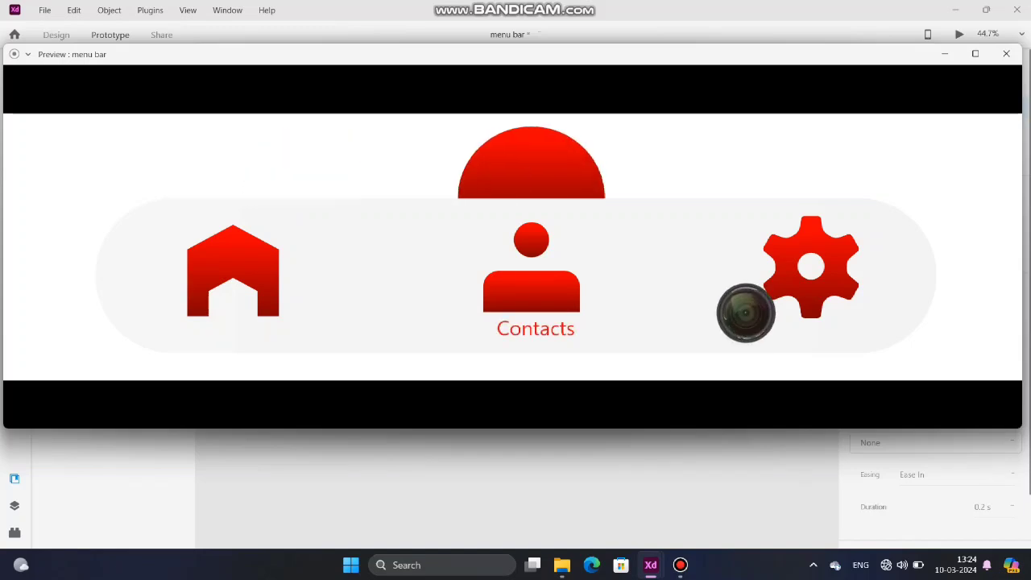
pyautogui.press('super+Up')
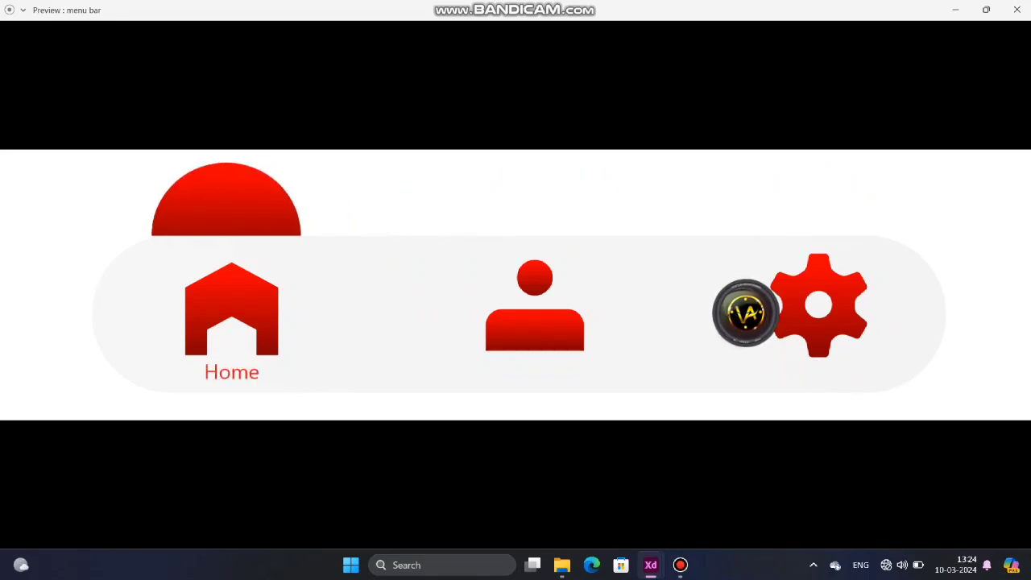
pyautogui.click(746, 312)
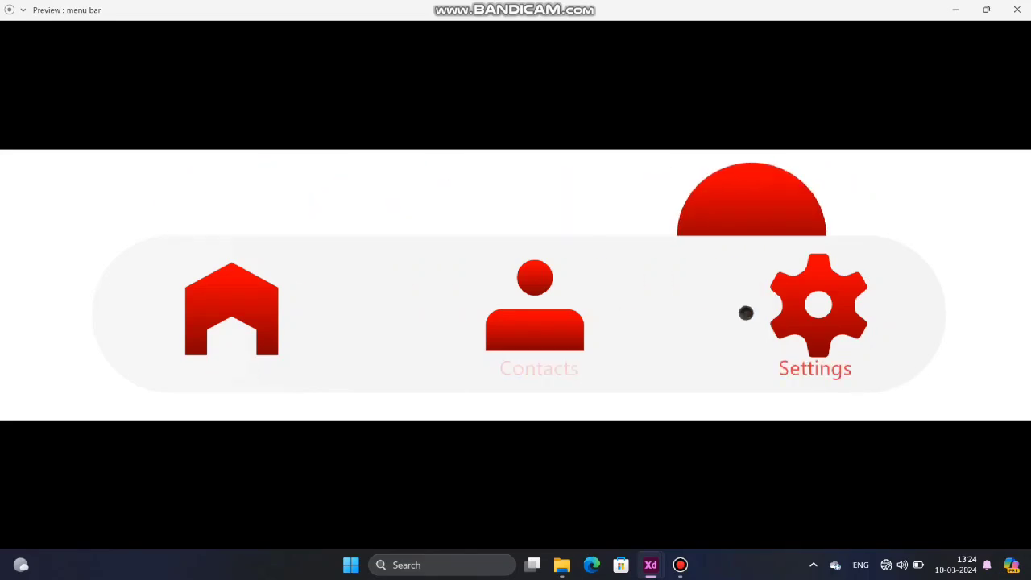